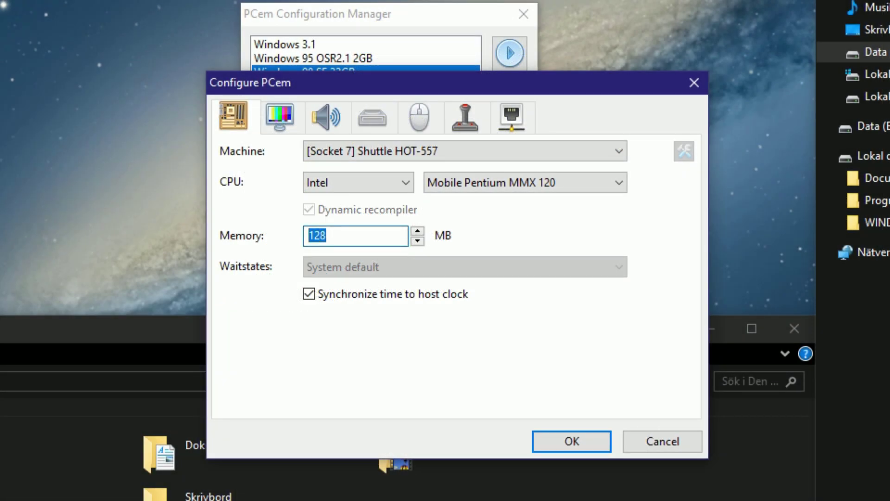
{"action": "left_click", "coordinate": [326, 235]}
{"action": "left_click", "coordinate": [280, 116]}
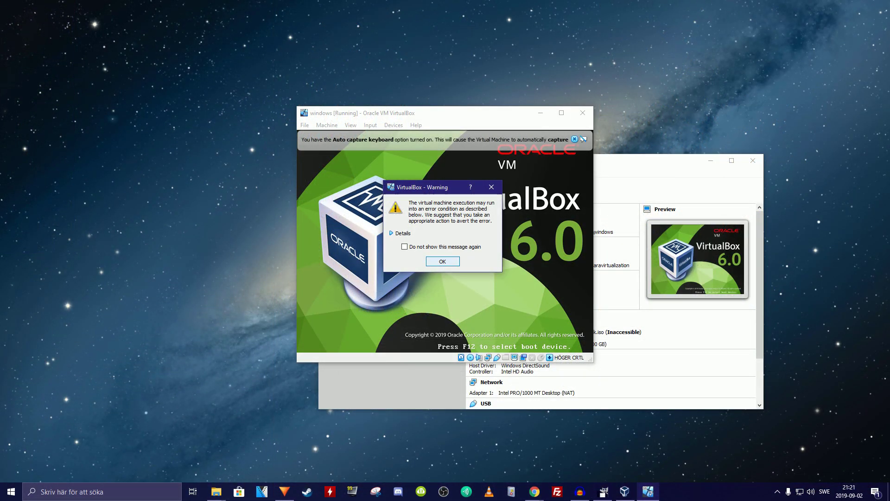
{"action": "key", "text": "Return"}
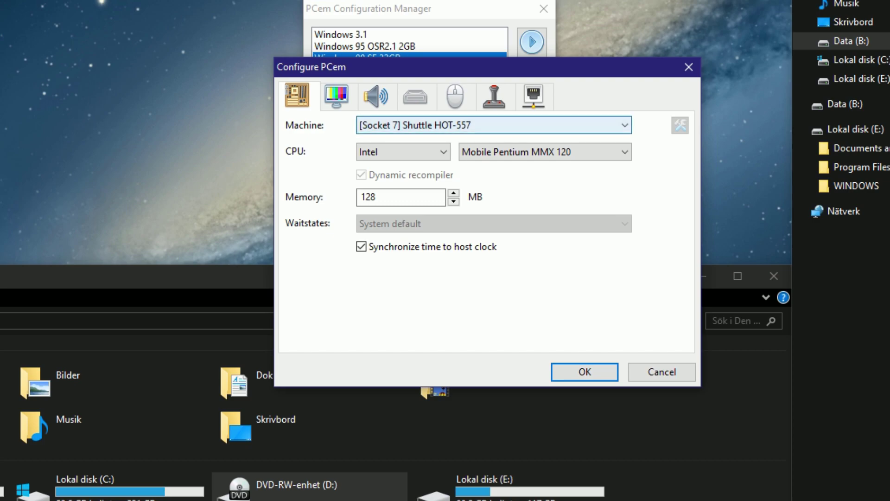
Examine the list of machine models available for the virtual PC and close it without choosing another.
{"action": "left_click", "coordinate": [493, 124]}
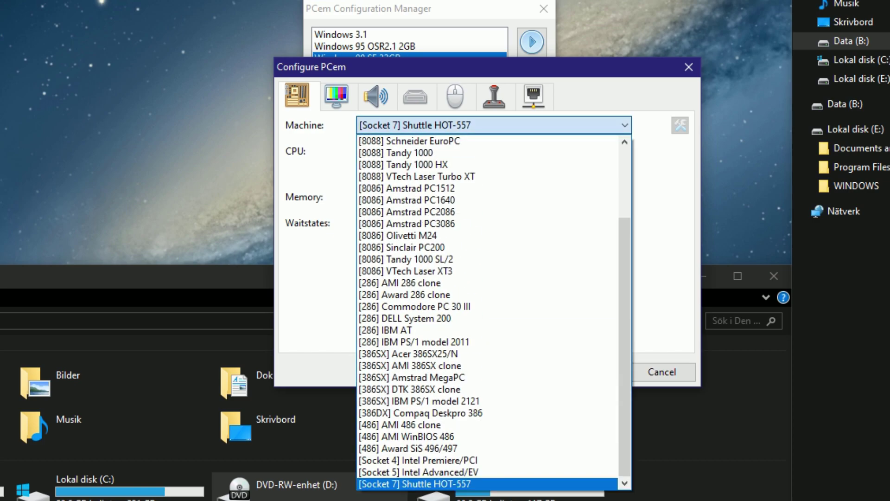
{"action": "key", "text": "Up"}
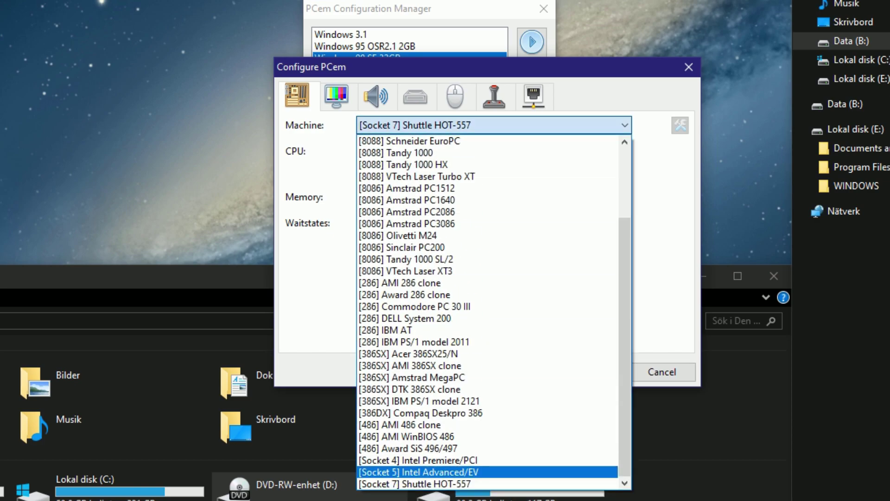
{"action": "key", "text": "Down"}
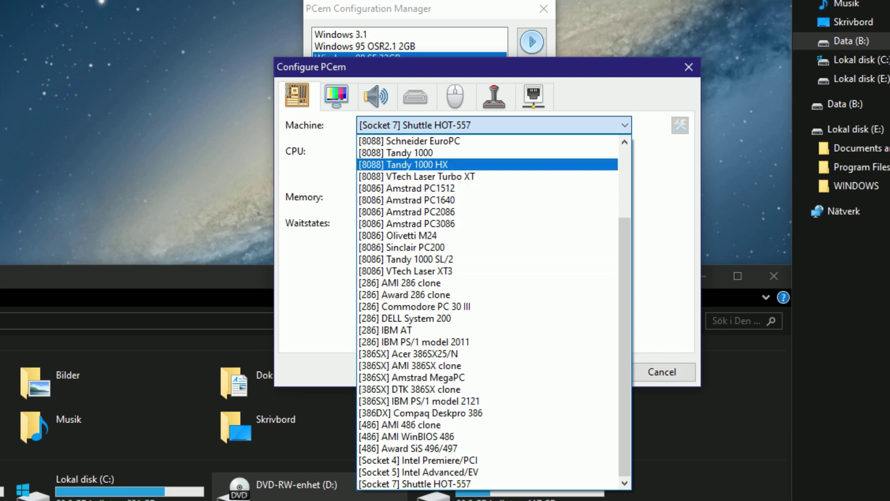
{"action": "key", "text": "Escape"}
Examine the CPU manufacturer and processor model choices and the memory size of the virtual machine.
{"action": "key", "text": "Tab"}
{"action": "key", "text": "alt+Down"}
{"action": "key", "text": "Escape"}
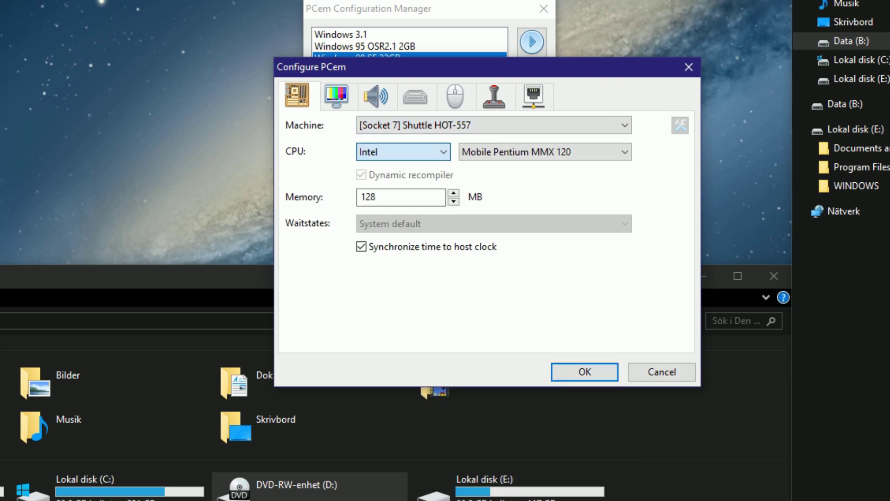
{"action": "key", "text": "Tab"}
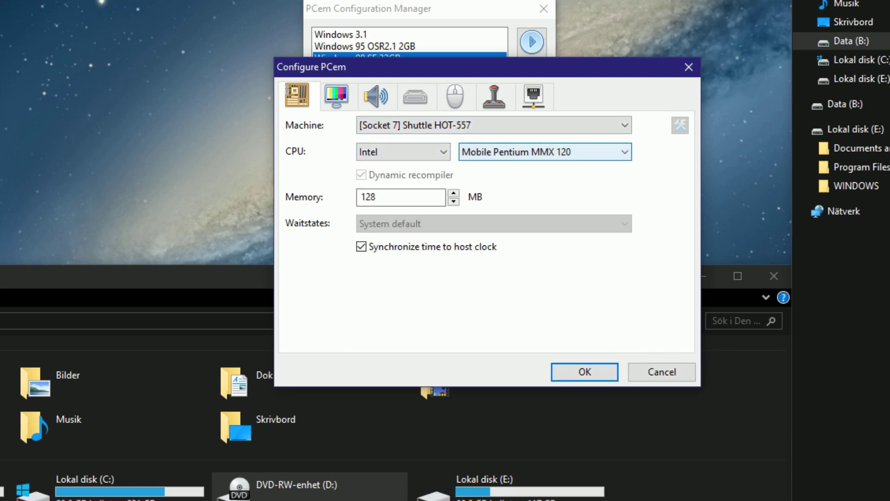
{"action": "key", "text": "alt+Down"}
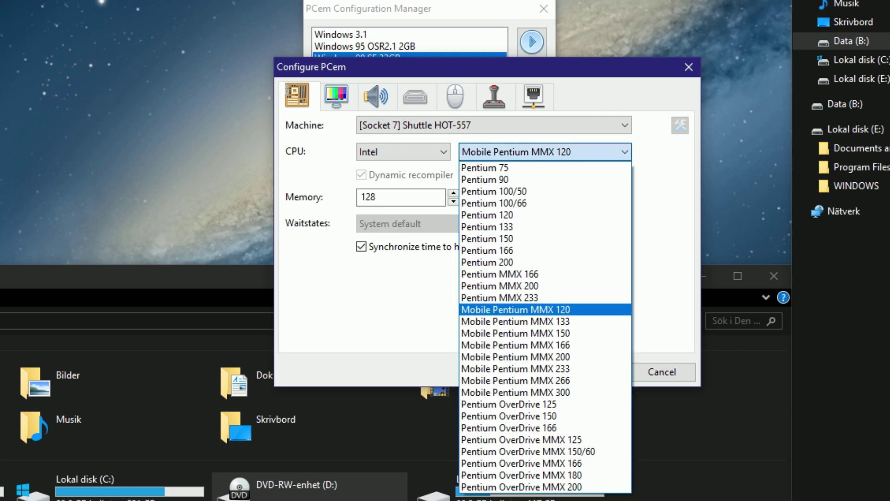
{"action": "key", "text": "Escape"}
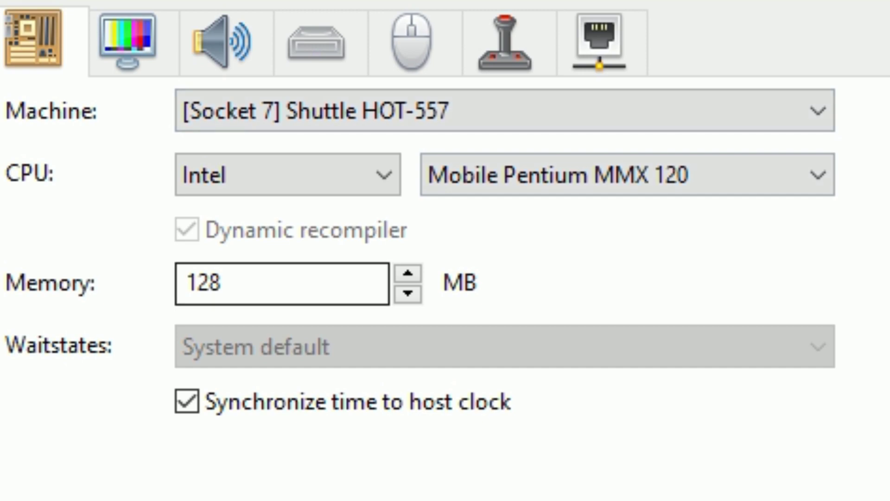
{"action": "left_click_drag", "start_coordinate": [236, 283], "coordinate": [186, 282]}
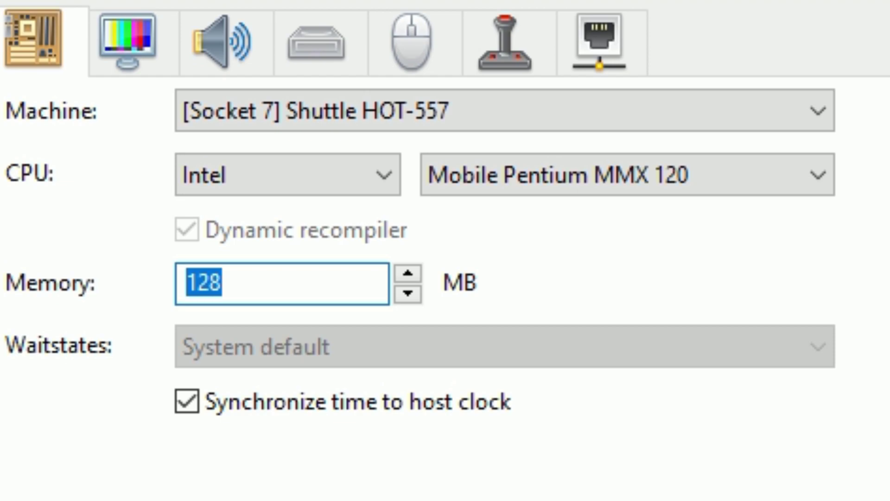
{"action": "left_click", "coordinate": [222, 283]}
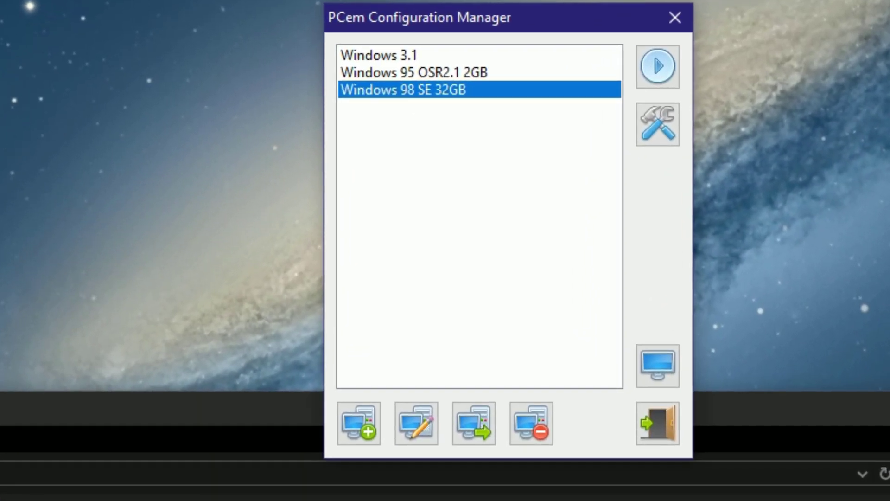
Select the Windows 98 SE 32GB machine and open its configuration.
{"action": "left_click", "coordinate": [379, 56]}
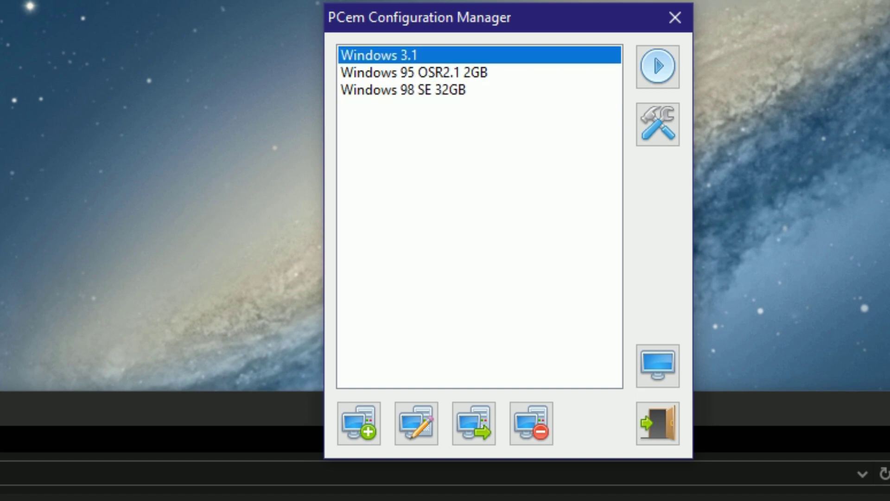
{"action": "left_click", "coordinate": [415, 72]}
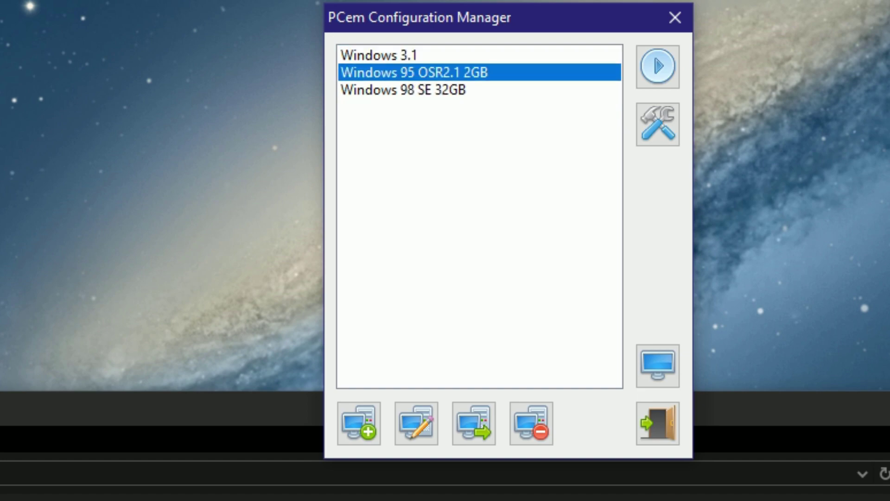
{"action": "left_click", "coordinate": [379, 56]}
{"action": "left_click", "coordinate": [403, 89]}
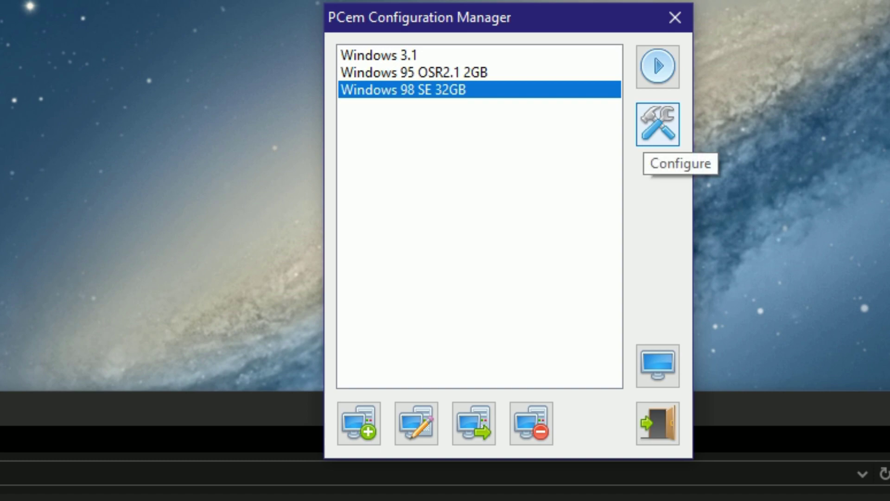
{"action": "left_click", "coordinate": [658, 124]}
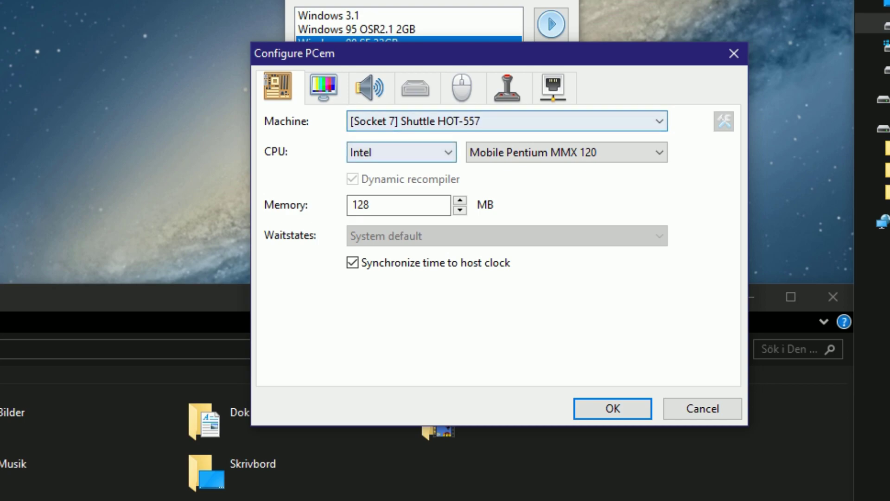
Review the CPU manufacturer and processor model choices for the Windows 98 SE machine.
{"action": "left_click", "coordinate": [401, 152]}
{"action": "left_click", "coordinate": [401, 152]}
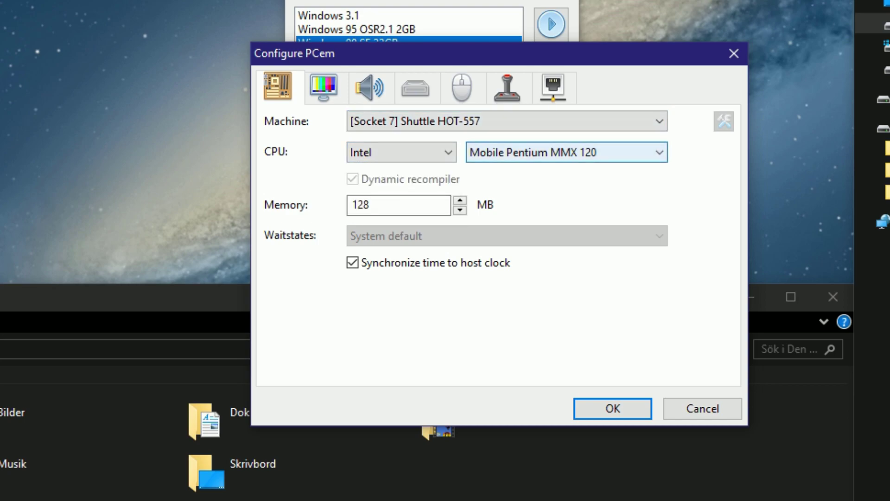
{"action": "left_click", "coordinate": [566, 152]}
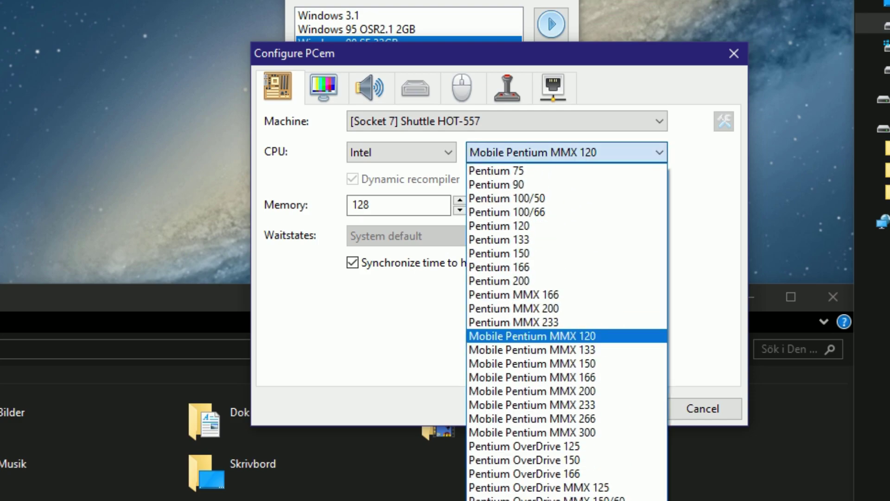
{"action": "left_click", "coordinate": [566, 152]}
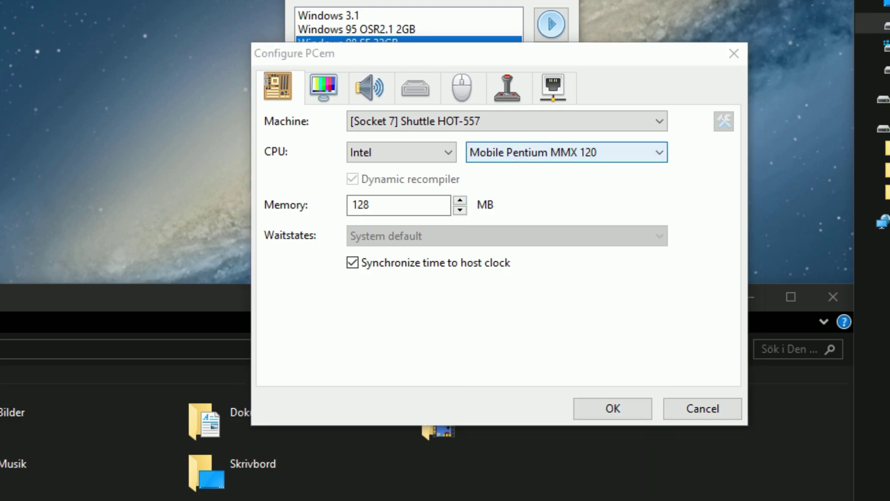
Review the video device choices and the Diamond Stealth 3D 2000's memory size setting, accepting its device configuration as is.
{"action": "left_click", "coordinate": [324, 88]}
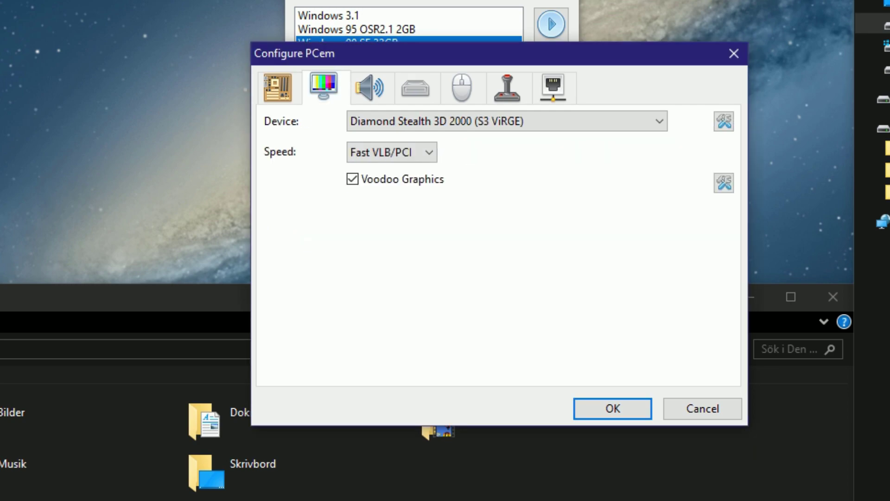
{"action": "left_click", "coordinate": [507, 121]}
{"action": "left_click", "coordinate": [506, 121]}
{"action": "left_click", "coordinate": [724, 121]}
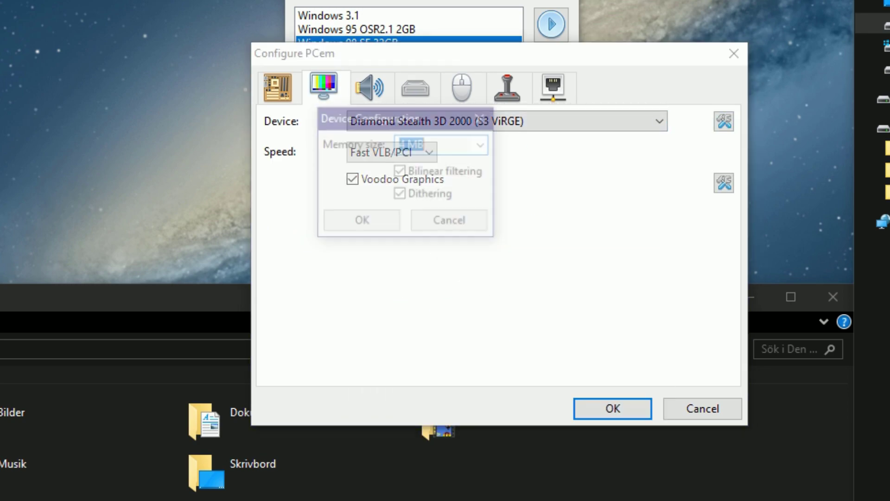
{"action": "left_click", "coordinate": [484, 145]}
{"action": "left_click", "coordinate": [483, 145]}
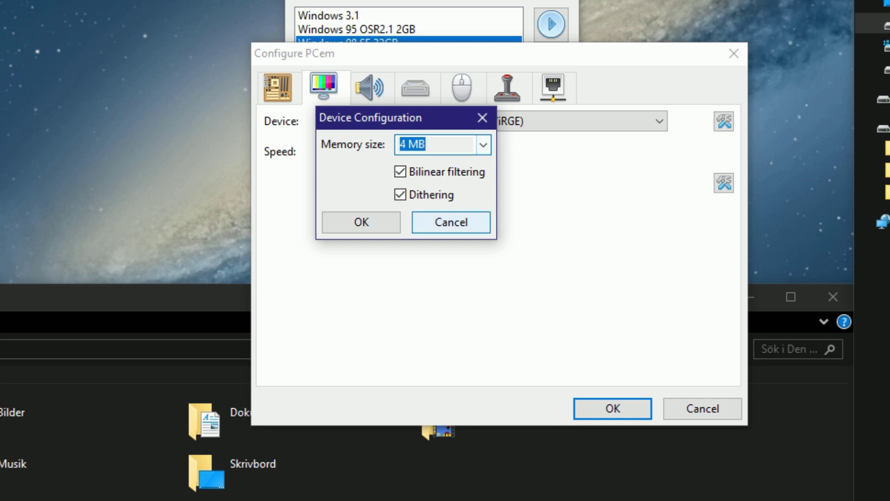
{"action": "left_click", "coordinate": [362, 222]}
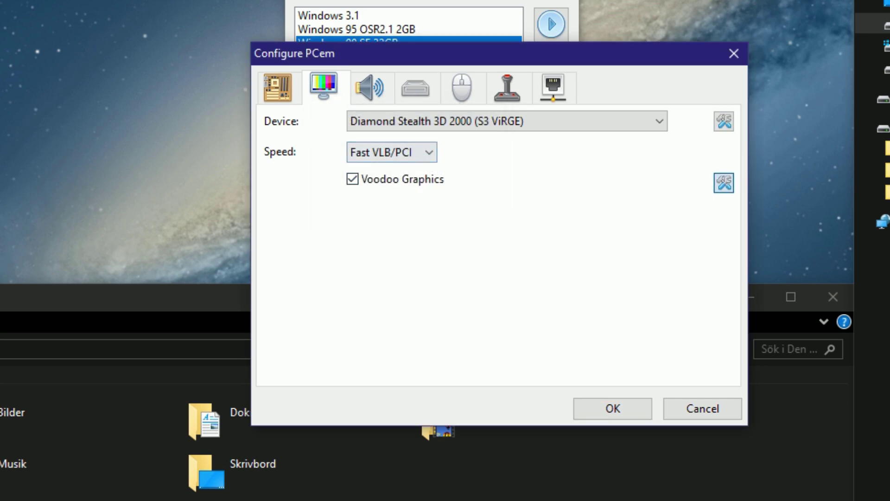
Review the Voodoo card's configuration and type choices, accepting the Voodoo 2 settings as they are.
{"action": "left_click", "coordinate": [724, 183]}
{"action": "left_click", "coordinate": [651, 145]}
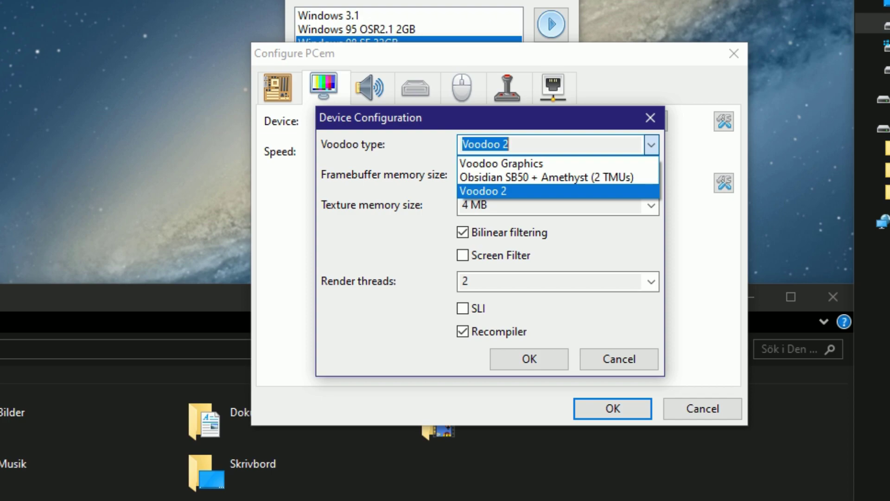
{"action": "left_click", "coordinate": [651, 144]}
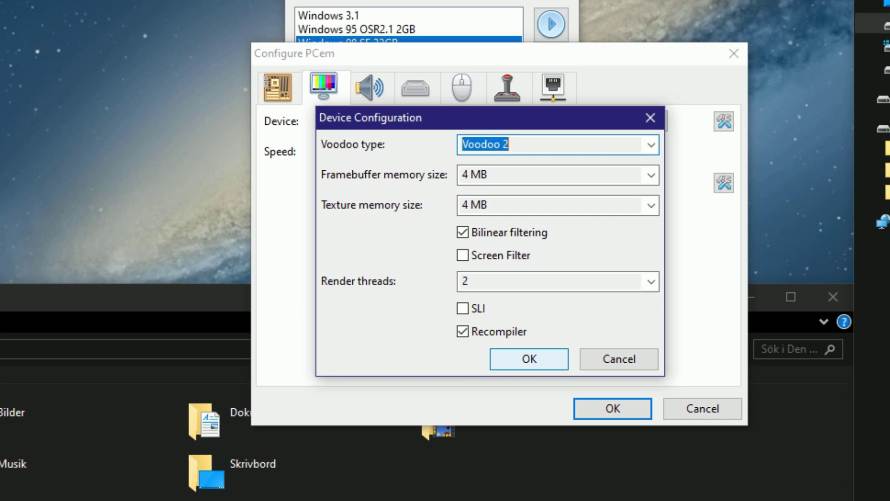
{"action": "left_click", "coordinate": [528, 358]}
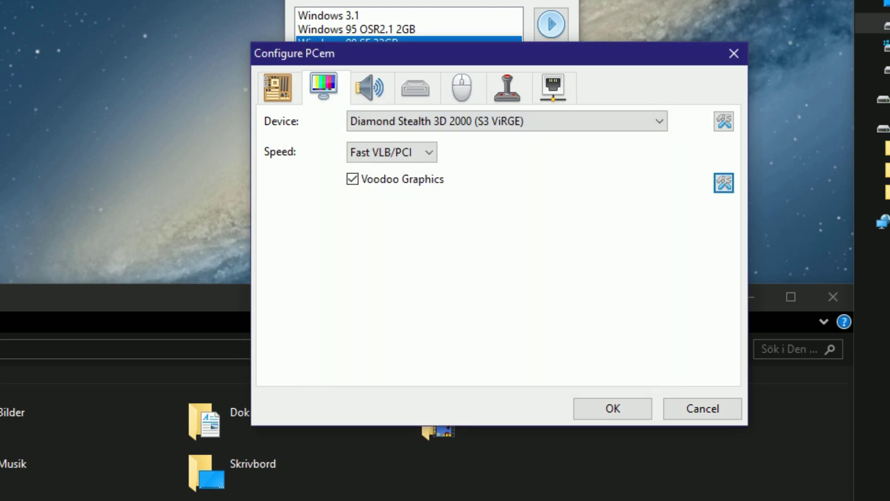
Review the sound device choices and the Sound Blaster 16's device configuration, accepting it as is.
{"action": "left_click", "coordinate": [371, 87]}
{"action": "left_click", "coordinate": [507, 121]}
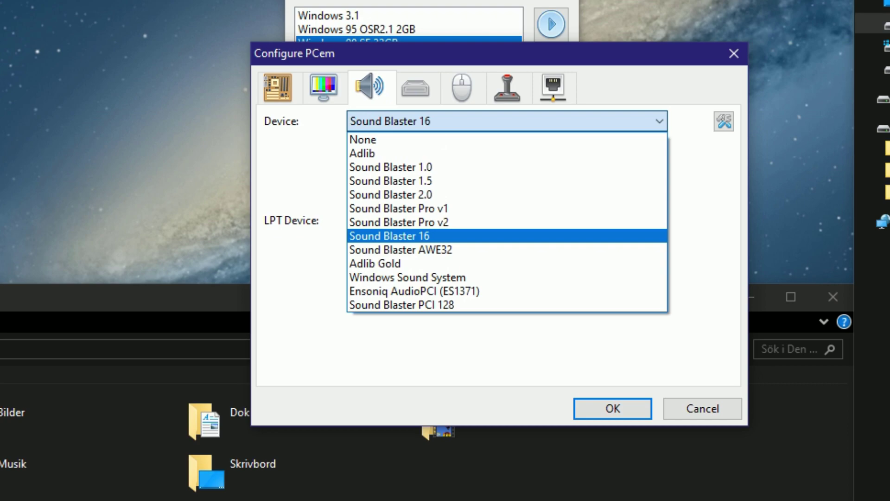
{"action": "key", "text": "Home"}
{"action": "key", "text": "Escape"}
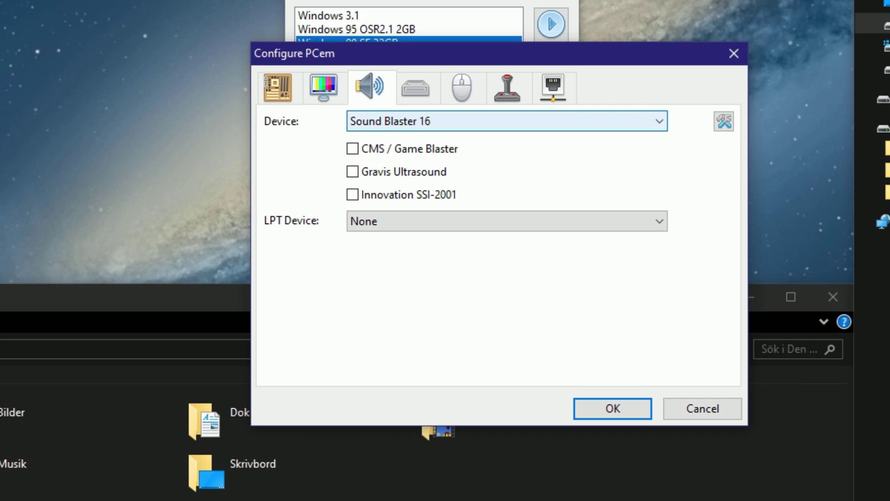
{"action": "left_click", "coordinate": [724, 121]}
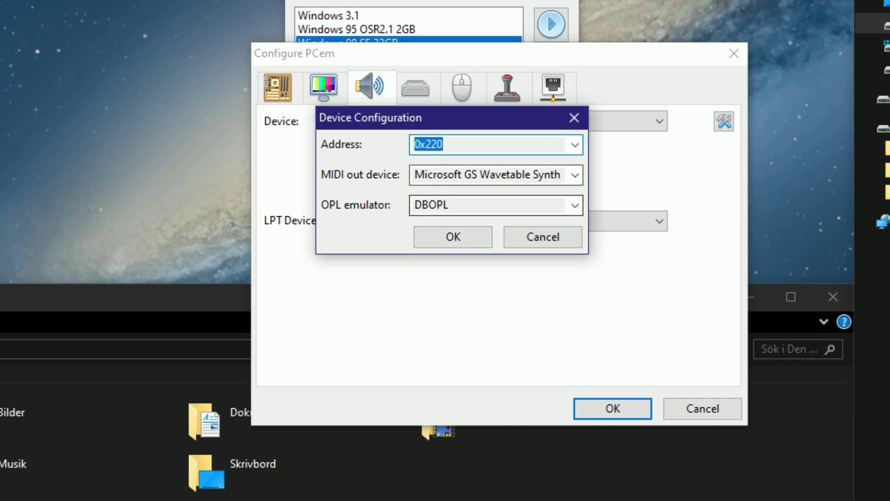
{"action": "left_click", "coordinate": [453, 236]}
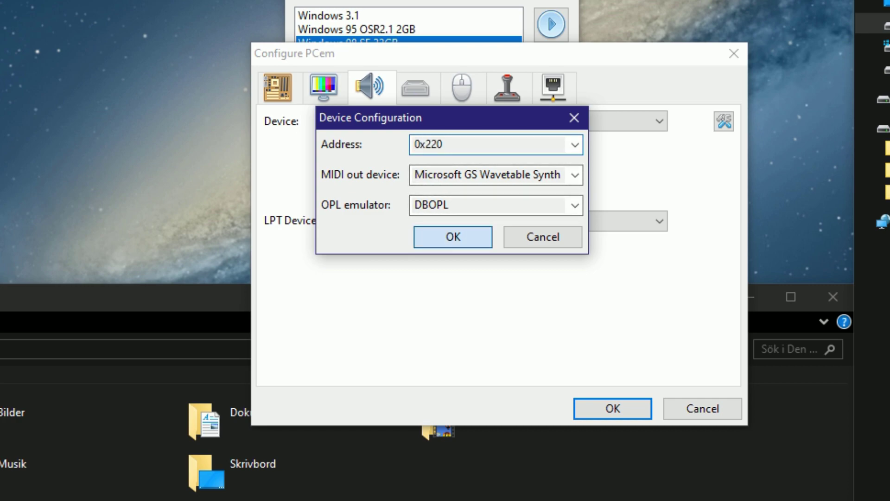
Review the drive settings and the drive type choices for the first floppy drive (FDD1).
{"action": "left_click", "coordinate": [415, 87]}
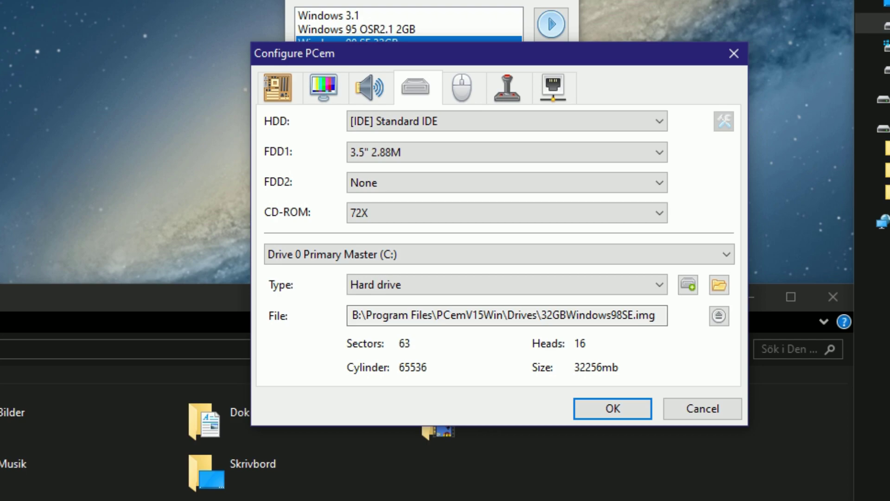
{"action": "left_click", "coordinate": [416, 152]}
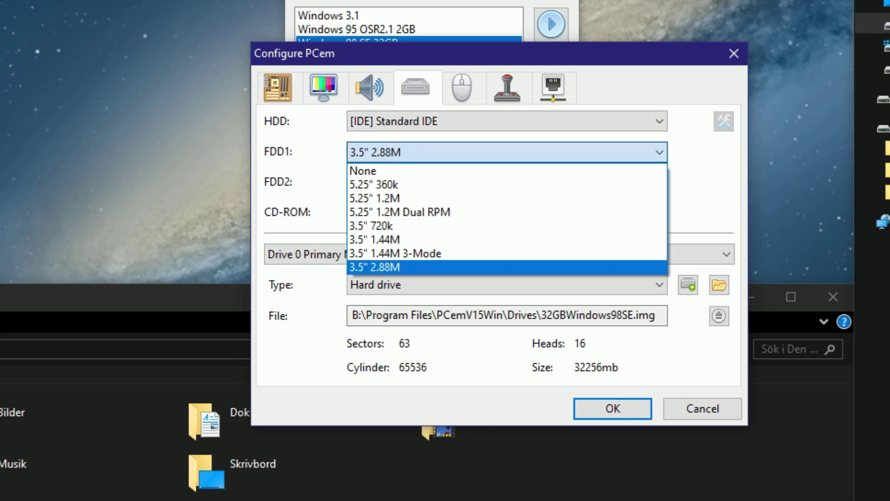
{"action": "left_click", "coordinate": [416, 152]}
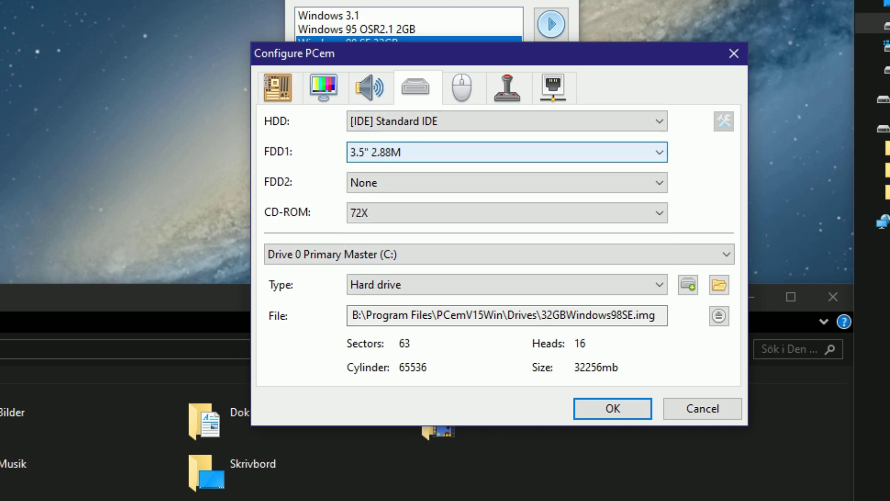
Check the list of emulated drives and show the settings of Drive 1 Primary Slave (D:).
{"action": "left_click", "coordinate": [415, 254]}
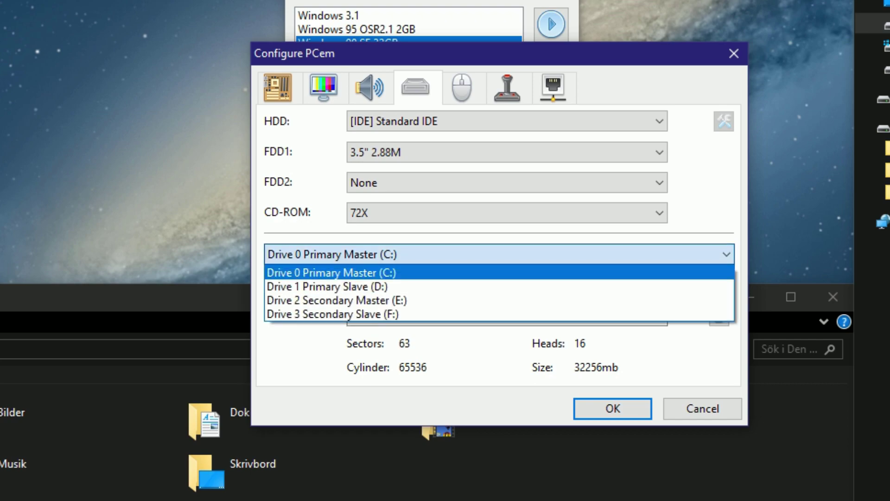
{"action": "key", "text": "Escape"}
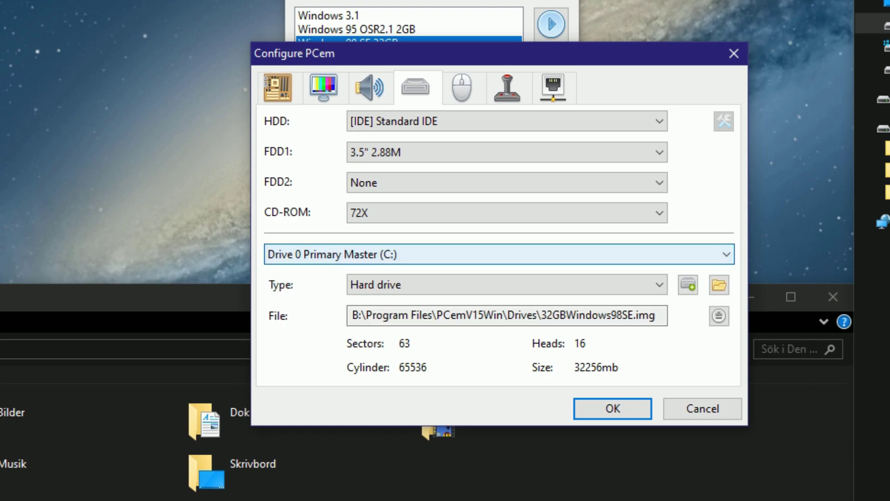
{"action": "left_click", "coordinate": [416, 254]}
{"action": "left_click", "coordinate": [415, 286]}
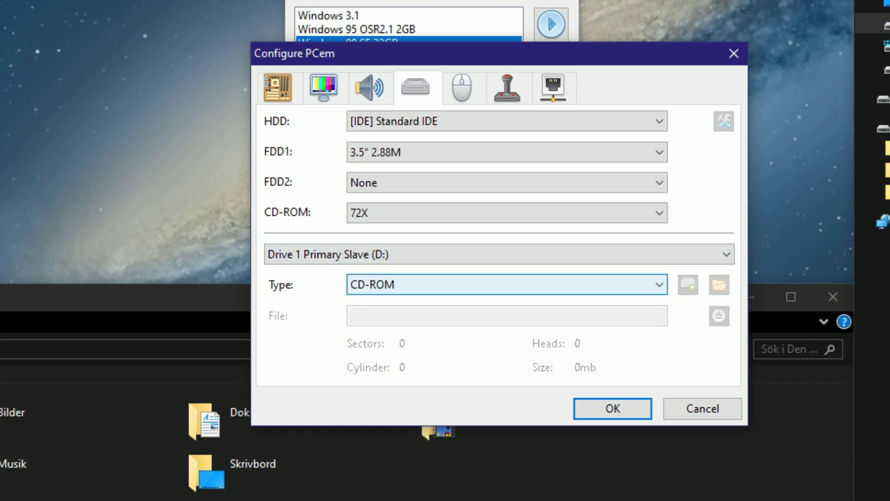
Show the settings of the emulated drive Drive 2 Secondary Master (E:).
{"action": "key", "text": "alt+Down"}
{"action": "key", "text": "Down"}
{"action": "key", "text": "Return"}
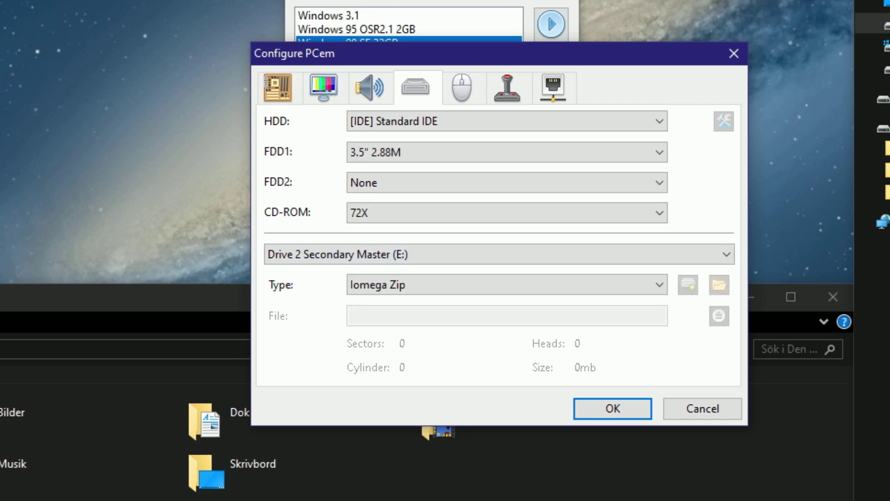
{"action": "key", "text": "Tab"}
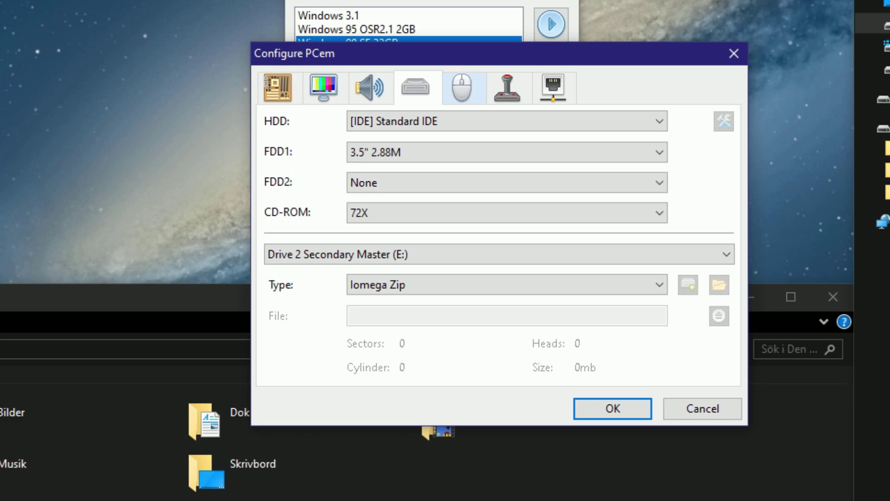
Review the mouse types available for the machine, keeping Microsoft Intellimouse (PS/2).
{"action": "left_click", "coordinate": [462, 87]}
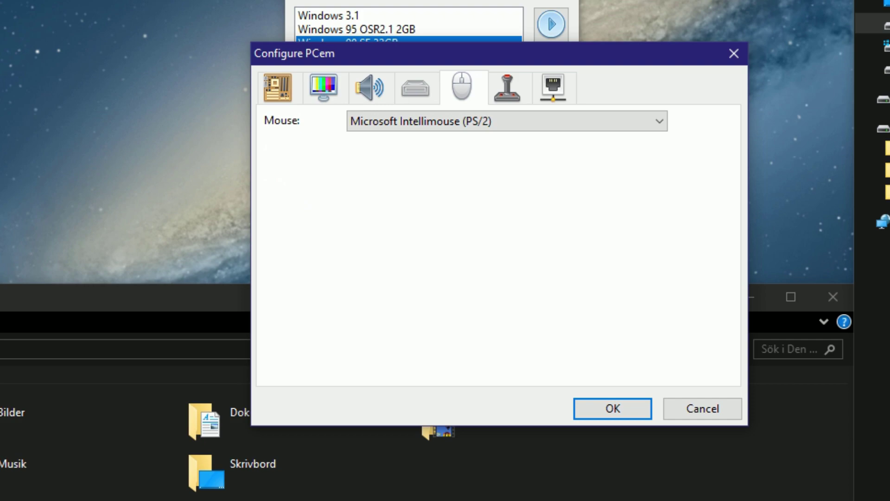
{"action": "left_click", "coordinate": [507, 121]}
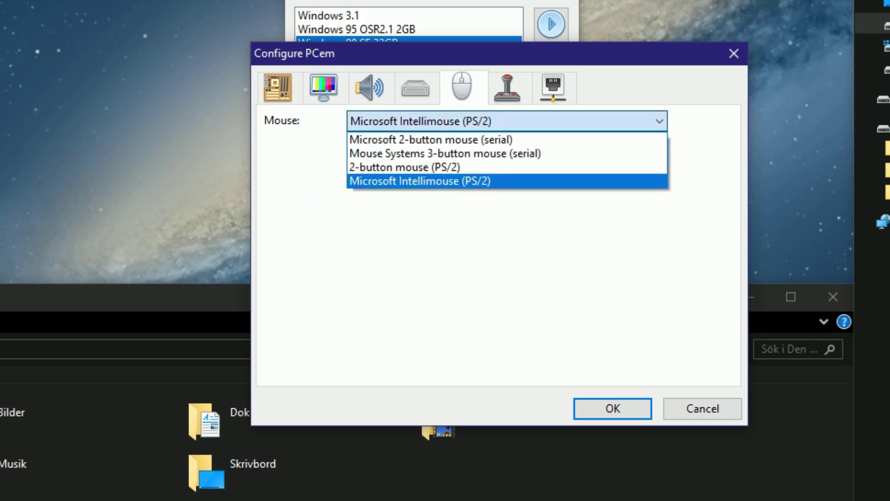
{"action": "left_click", "coordinate": [507, 121]}
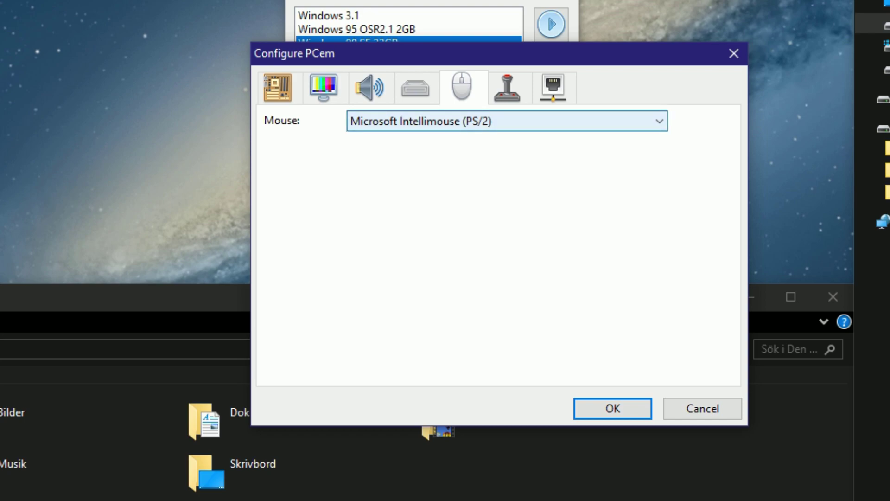
Review the joystick and network card settings, and close the machine configuration.
{"action": "left_click", "coordinate": [508, 87]}
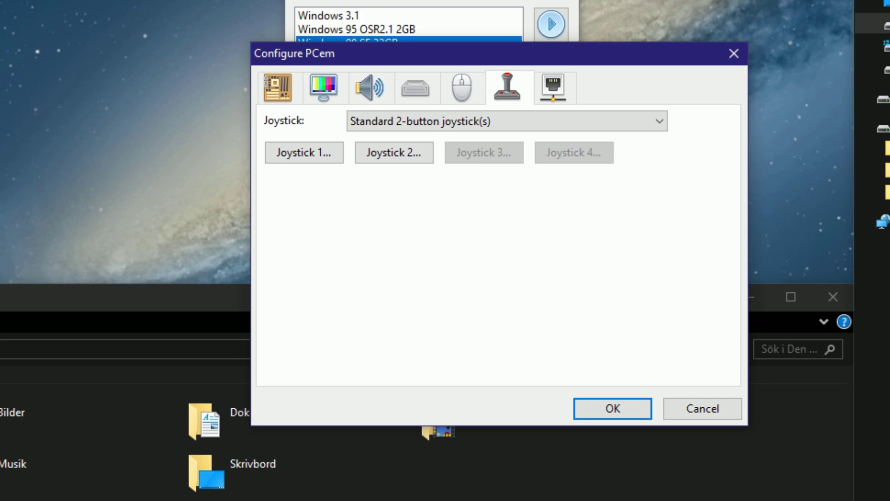
{"action": "left_click", "coordinate": [554, 87]}
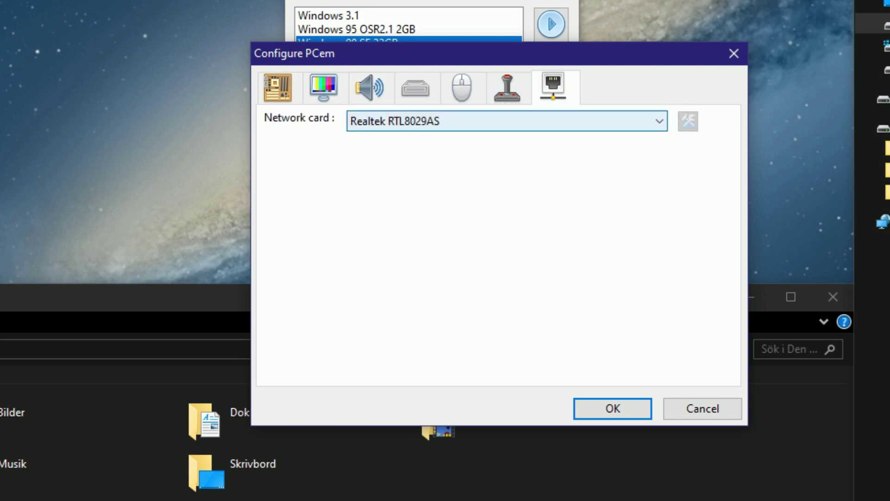
{"action": "left_click", "coordinate": [507, 120]}
{"action": "key", "text": "Escape"}
{"action": "key", "text": "Tab"}
{"action": "key", "text": "Return"}
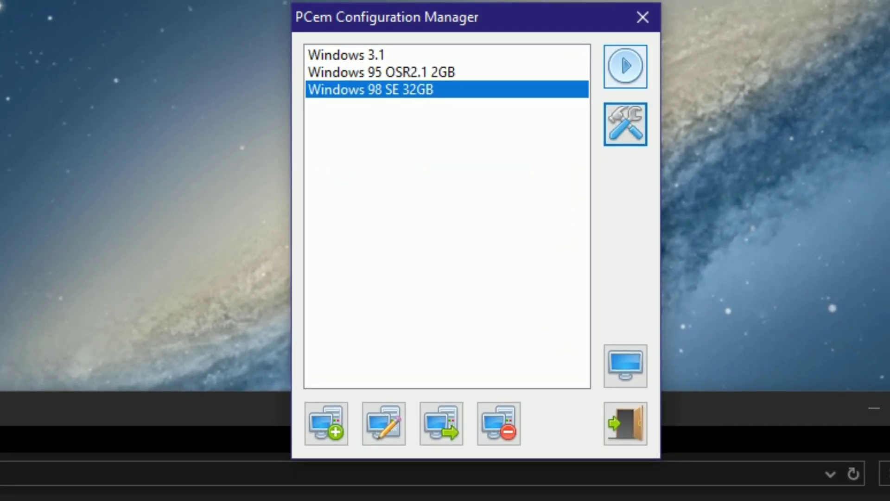
Start the Windows 98 SE 32GB machine and reposition its window on the desktop.
{"action": "left_click", "coordinate": [626, 65]}
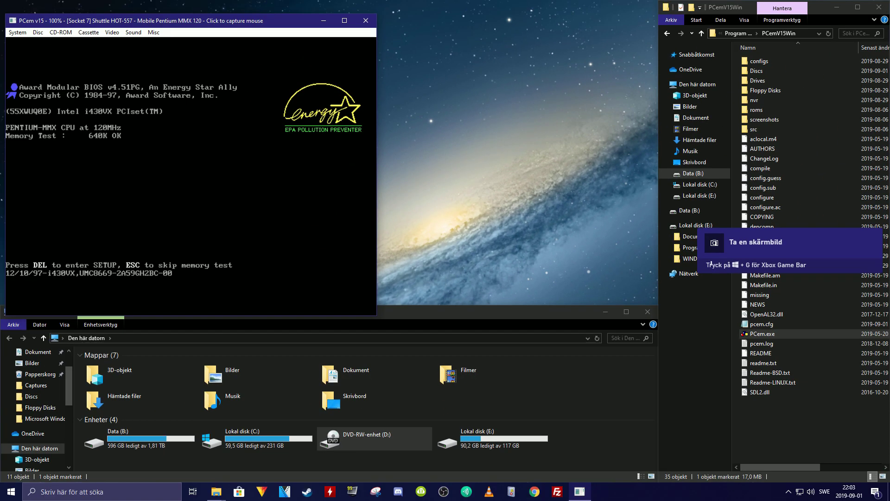
{"action": "left_click_drag", "start_coordinate": [260, 24], "coordinate": [263, 10]}
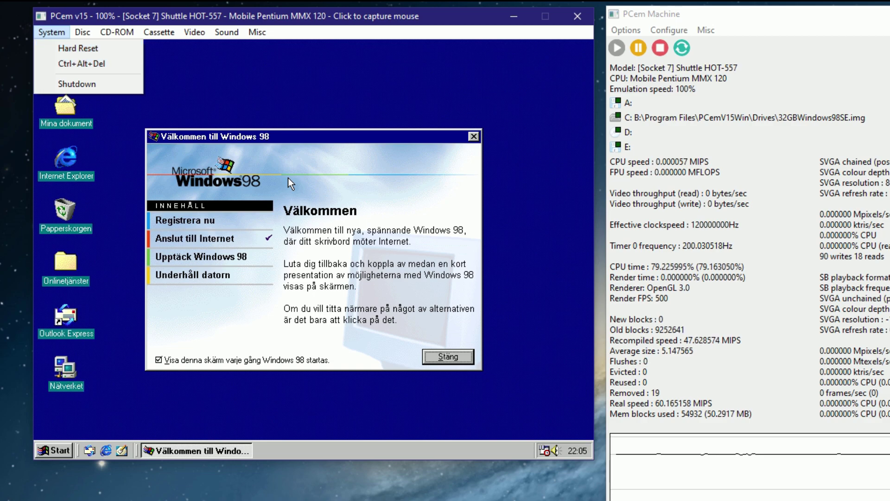
Review the running machine's disc, CD-ROM and cassette commands, including blank disc image creation, CD image loading and tape ejection.
{"action": "mouse_move", "coordinate": [82, 32]}
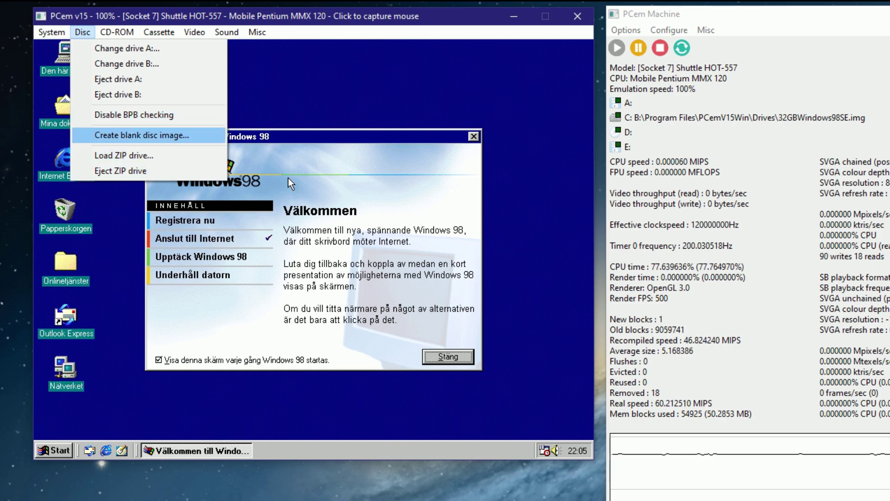
{"action": "mouse_move", "coordinate": [117, 32]}
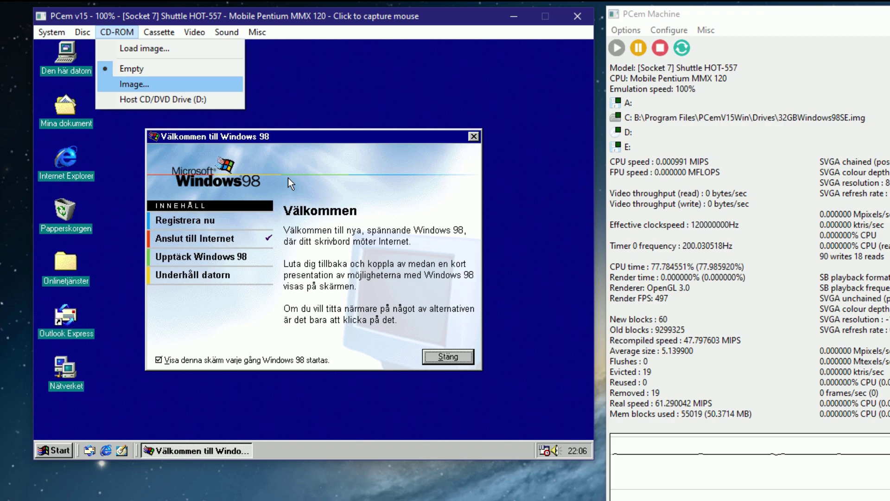
{"action": "mouse_move", "coordinate": [159, 32]}
{"action": "key", "text": "Down"}
{"action": "key", "text": "Down"}
{"action": "key", "text": "Down"}
{"action": "key", "text": "Down"}
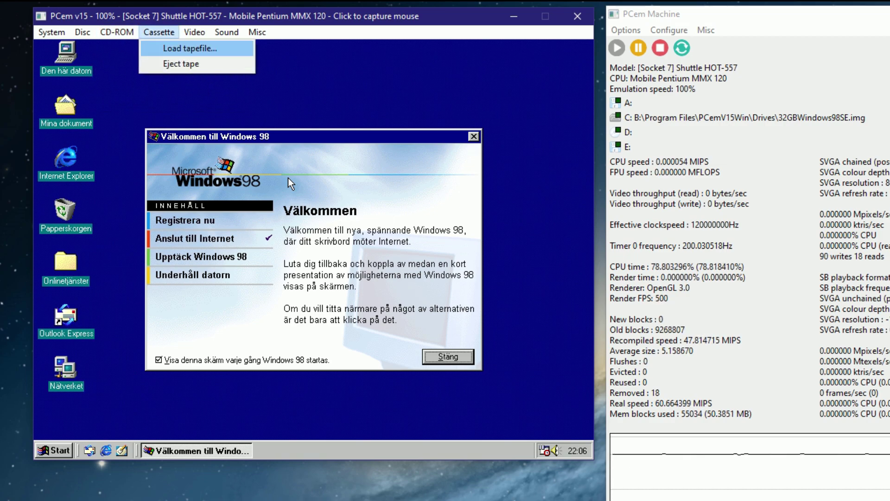
{"action": "key", "text": "Down"}
{"action": "key", "text": "Down"}
{"action": "key", "text": "Down"}
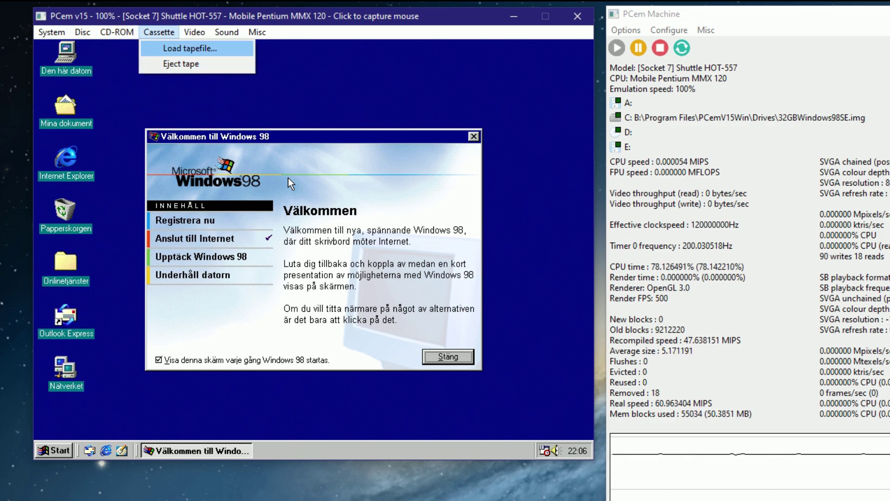
{"action": "key", "text": "Down"}
{"action": "key", "text": "Down"}
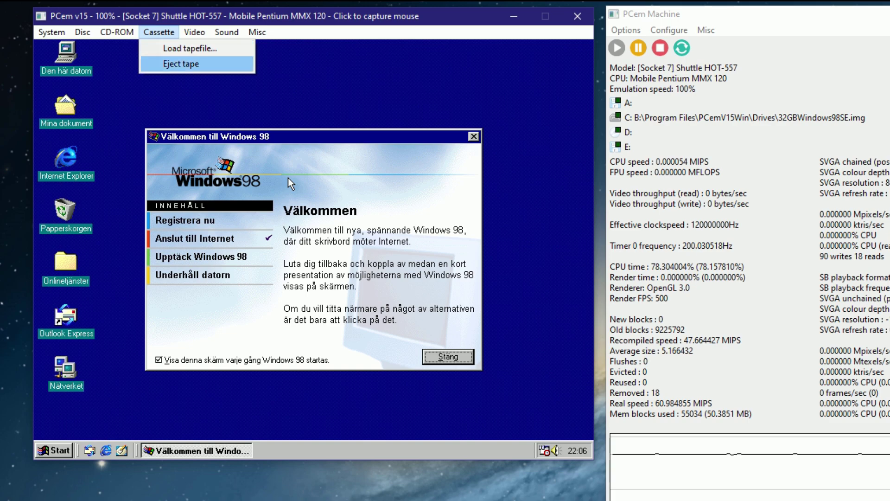
{"action": "key", "text": "Down"}
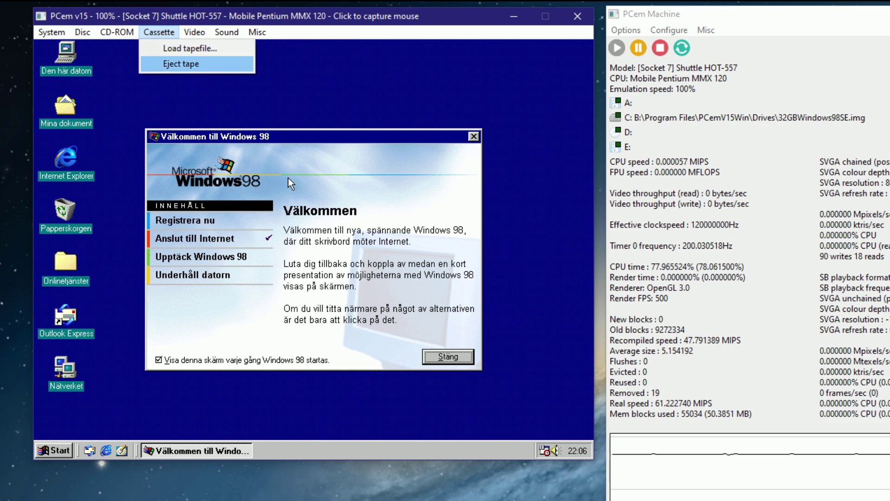
{"action": "key", "text": "Down"}
Review the machine's video options, including the resolution choices, fullscreen and output stretch-mode.
{"action": "key", "text": "Right"}
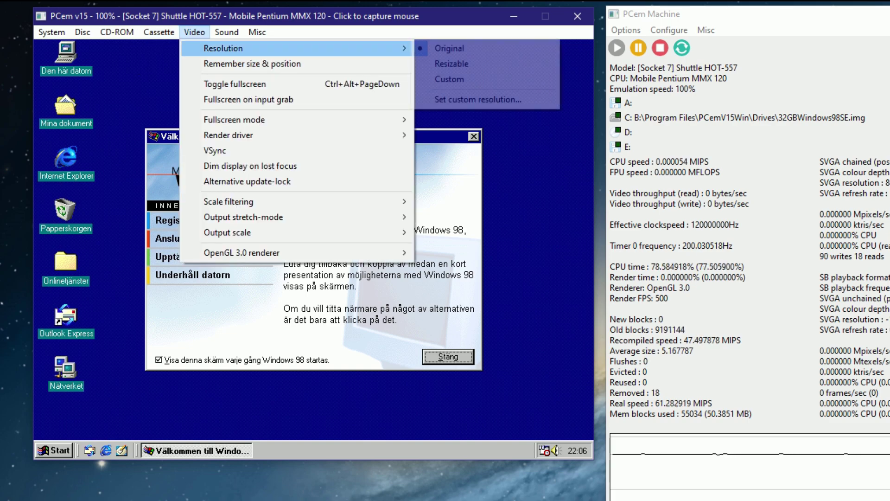
{"action": "mouse_move", "coordinate": [295, 48]}
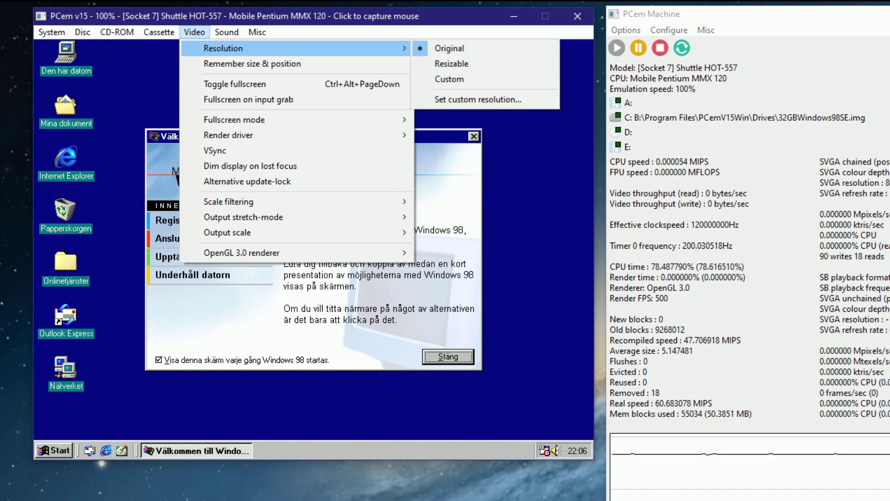
{"action": "key", "text": "Down"}
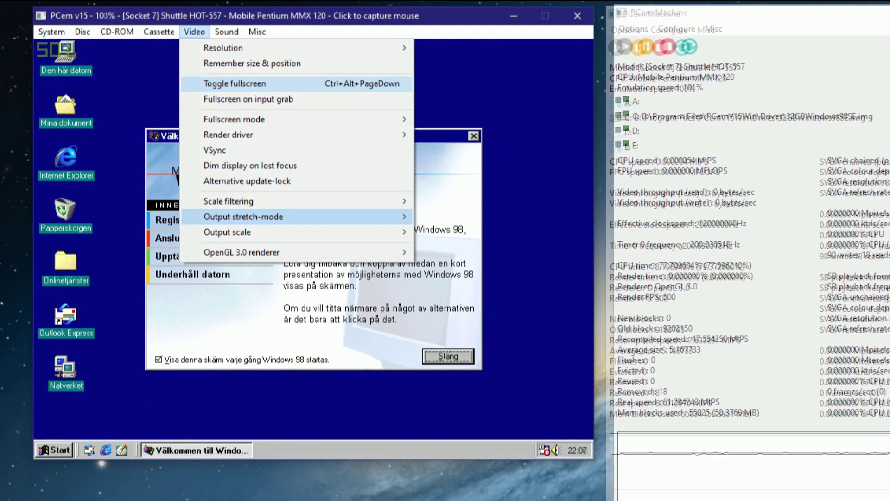
Review the sound buffer length and output level choices.
{"action": "mouse_move", "coordinate": [226, 32]}
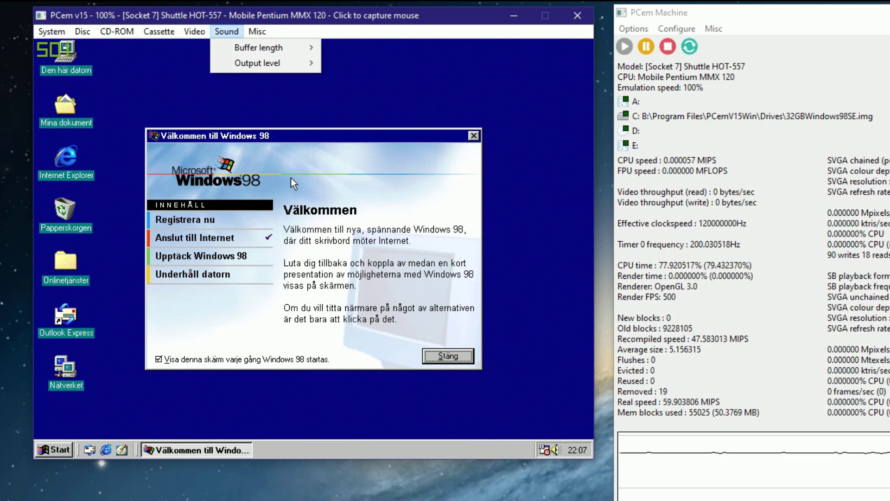
{"action": "key", "text": "Down"}
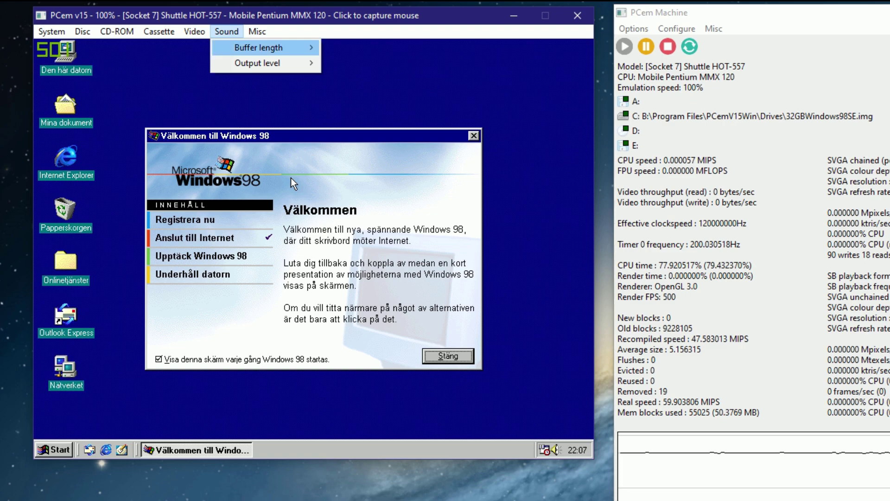
{"action": "key", "text": "Right"}
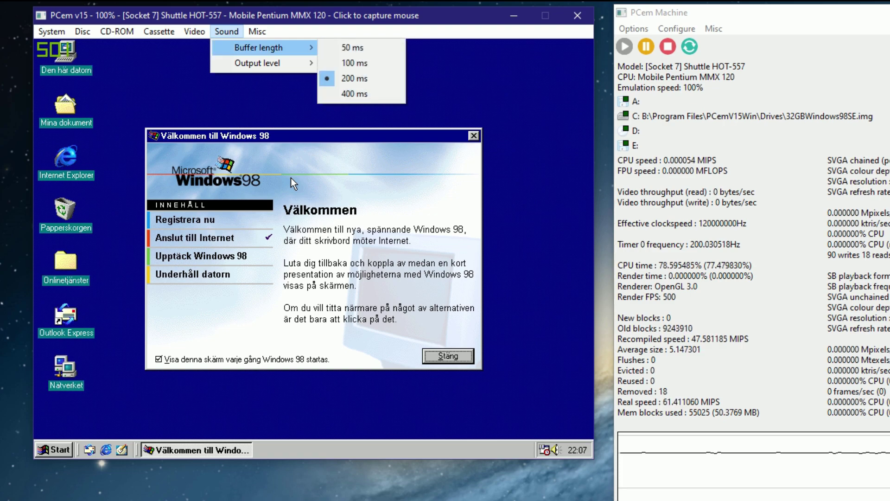
{"action": "key", "text": "Down"}
{"action": "key", "text": "Right"}
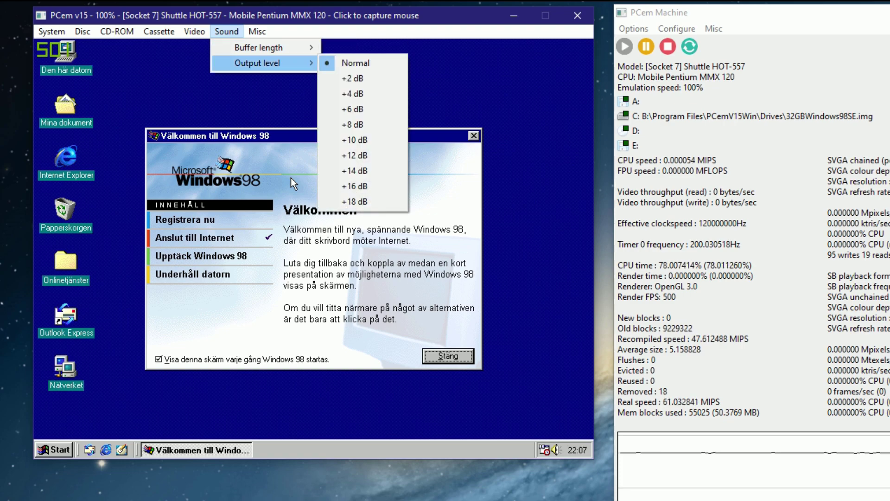
Review the miscellaneous options, including the screenshot commands and image format choices, without changing any of them.
{"action": "key", "text": "Right"}
{"action": "key", "text": "Down"}
{"action": "key", "text": "Down"}
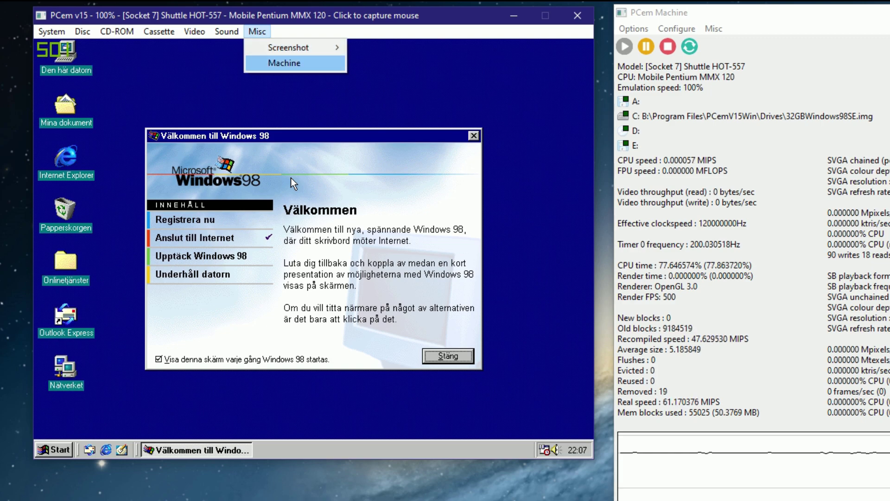
{"action": "key", "text": "Up"}
{"action": "key", "text": "Right"}
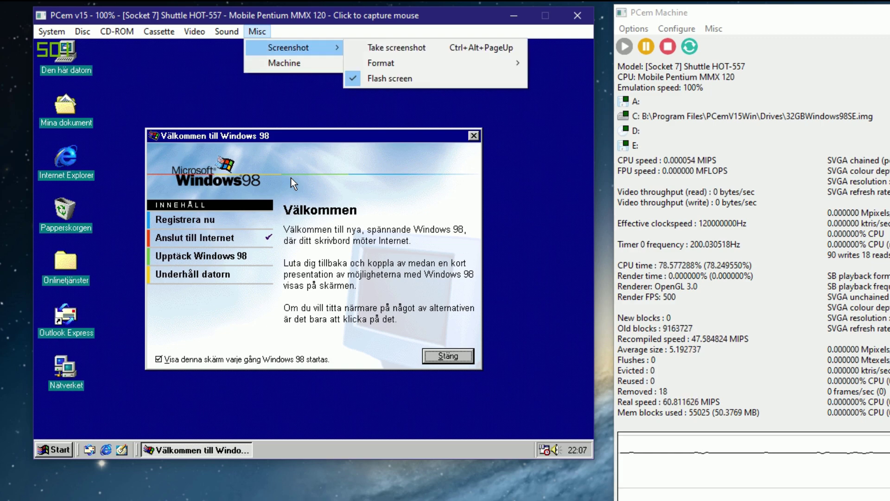
{"action": "key", "text": "Down"}
{"action": "key", "text": "Down"}
{"action": "key", "text": "Right"}
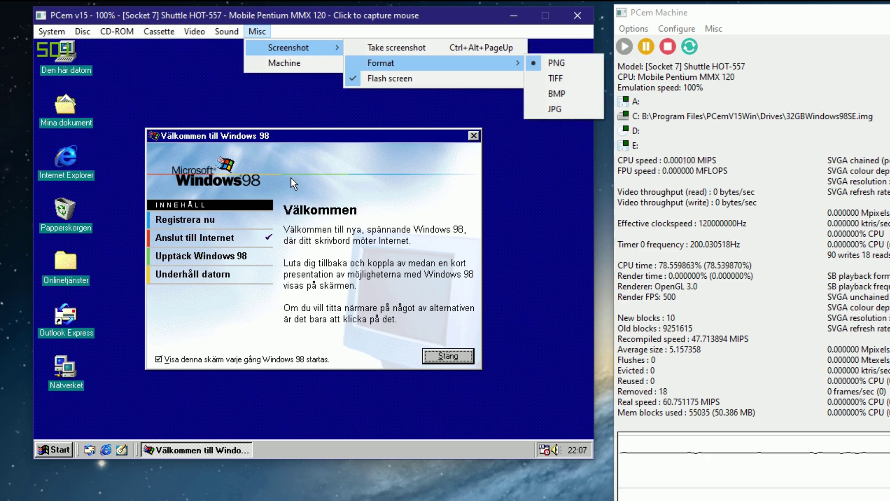
{"action": "key", "text": "Escape"}
{"action": "key", "text": "Escape"}
{"action": "key", "text": "Escape"}
{"action": "key", "text": "Escape"}
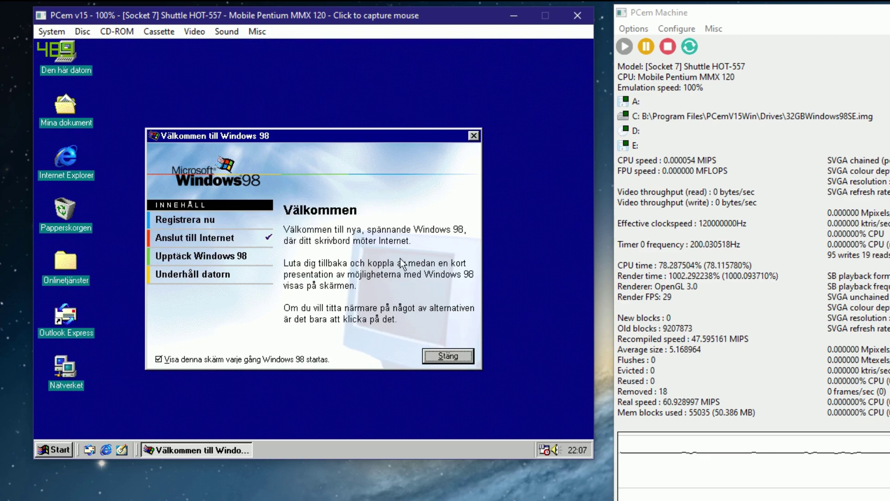
Capture the mouse in the virtual machine and close the Windows 98 welcome window.
{"action": "left_click", "coordinate": [290, 177]}
{"action": "left_click", "coordinate": [441, 360]}
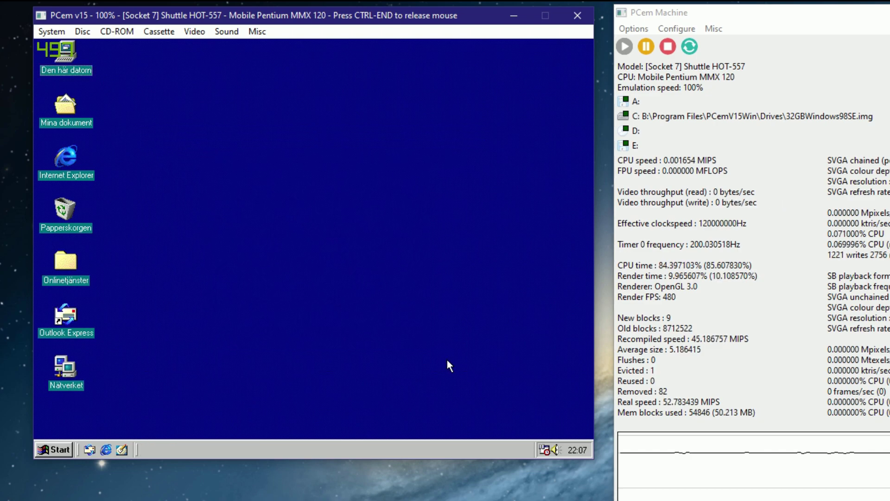
Run dxdiag from the Run dialog (Kör) in Windows 98.
{"action": "key", "text": "super"}
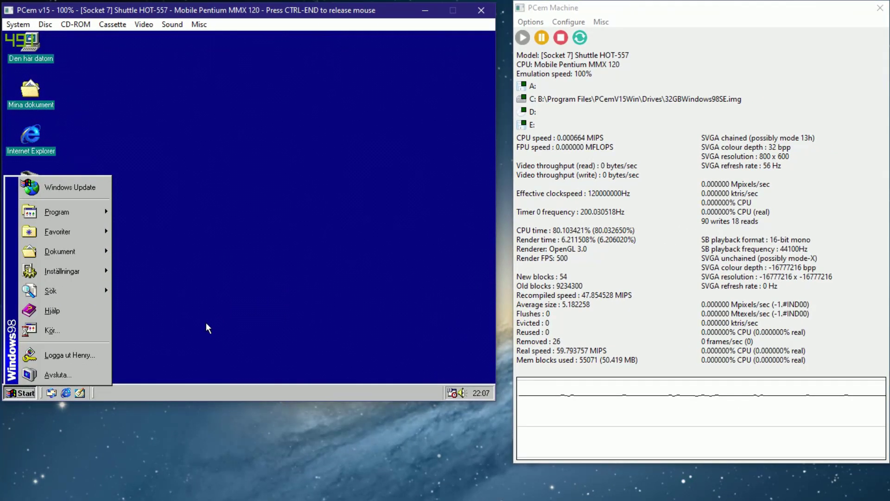
{"action": "left_click", "coordinate": [53, 337]}
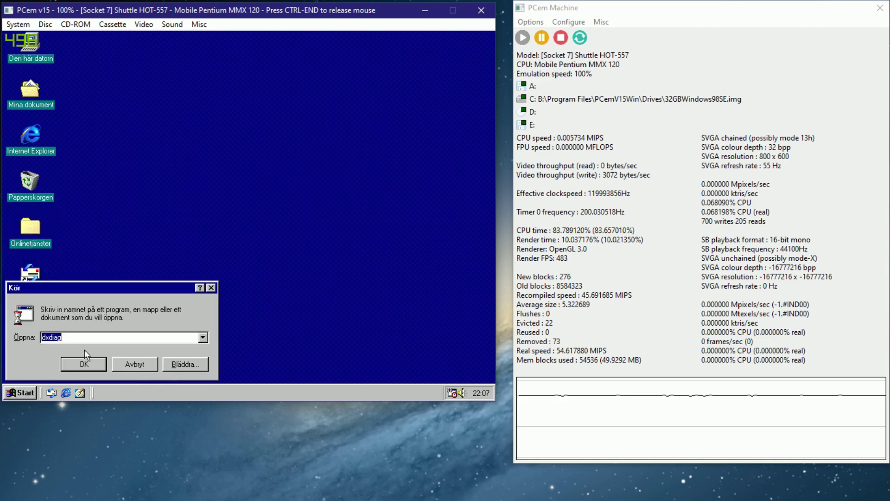
{"action": "left_click", "coordinate": [89, 368]}
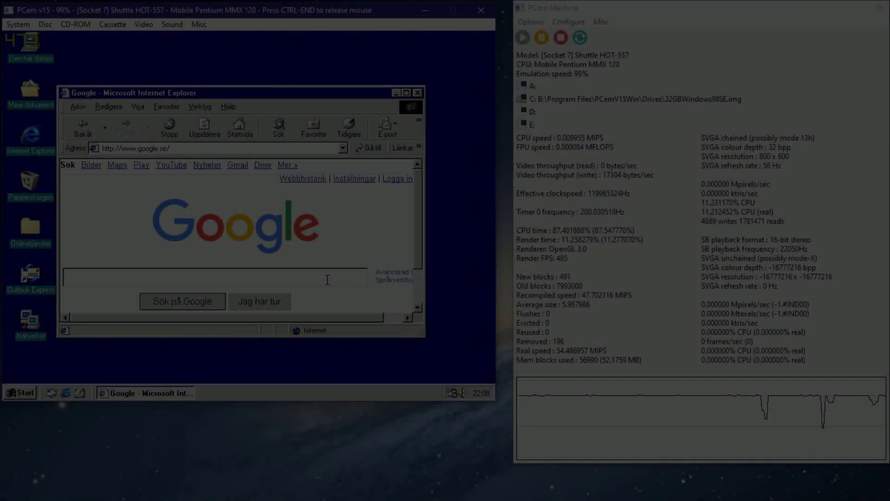
Search Google for "win98" in Internet Explorer.
{"action": "type", "text": "win9"}
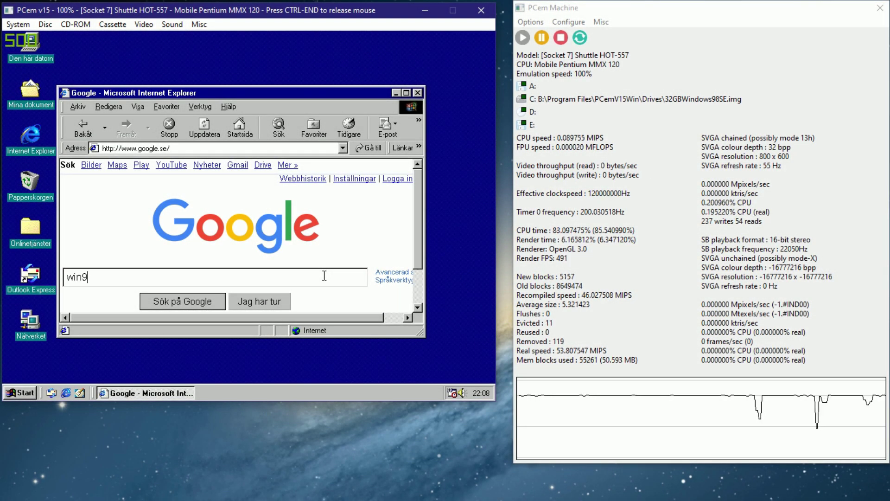
{"action": "type", "text": "8"}
{"action": "key", "text": "Return"}
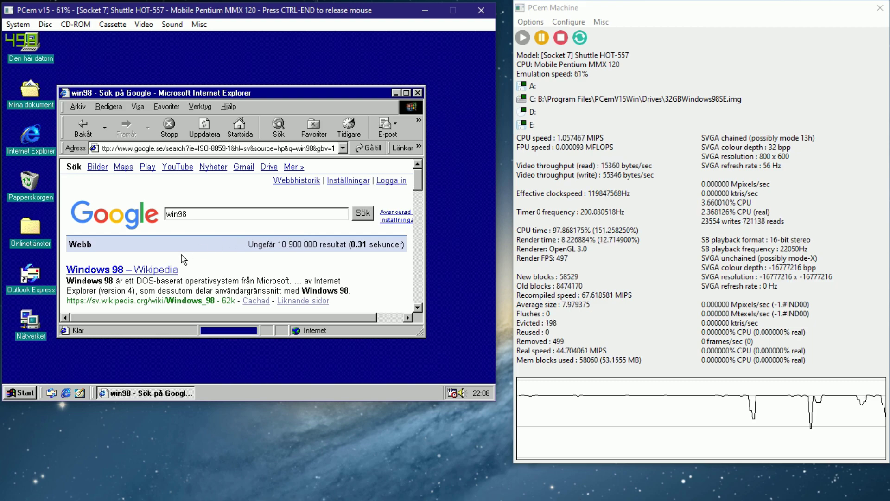
Try to open the first Windows 98 Wikipedia search result, and return to the results page.
{"action": "scroll", "coordinate": [183, 260], "scroll_direction": "down", "scroll_amount": 1}
{"action": "left_click", "coordinate": [155, 225]}
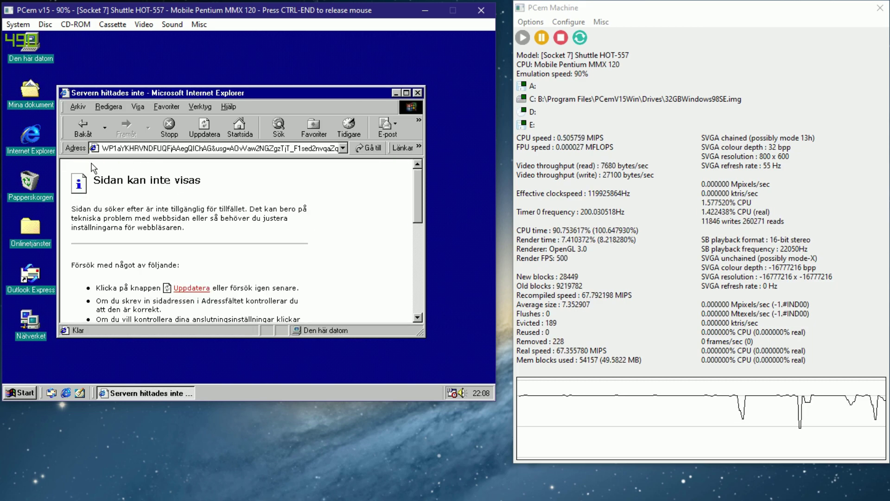
{"action": "left_click", "coordinate": [83, 126]}
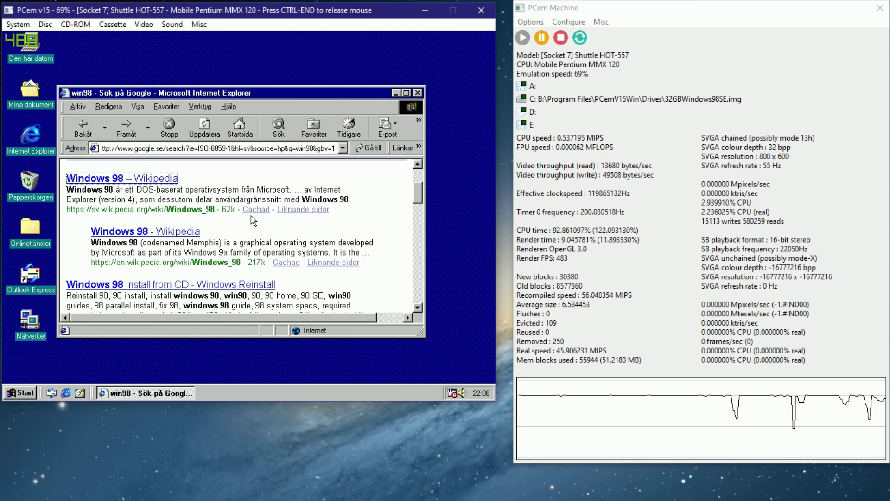
{"action": "scroll", "coordinate": [253, 221], "scroll_direction": "down", "scroll_amount": 2}
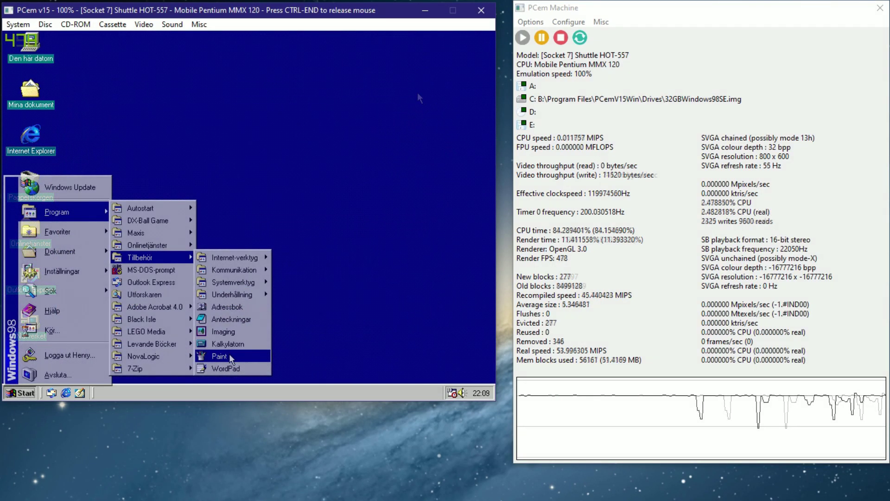
Open Paint in Windows 98 and draw a large freehand pencil scribble across the blank canvas.
{"action": "left_click", "coordinate": [229, 354]}
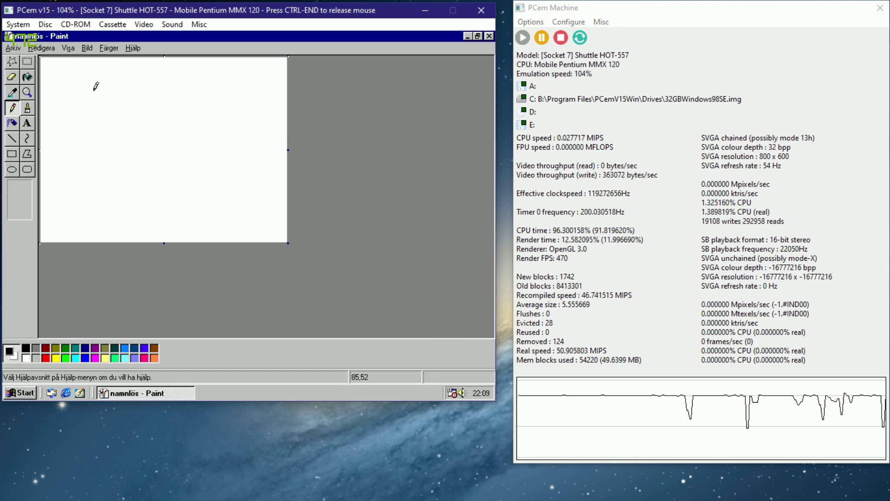
{"action": "mouse_move", "coordinate": [96, 86]}
{"action": "left_mouse_down"}
{"action": "mouse_move", "coordinate": [157, 109]}
{"action": "mouse_move", "coordinate": [224, 93]}
{"action": "mouse_move", "coordinate": [135, 101]}
{"action": "mouse_move", "coordinate": [232, 233]}
{"action": "mouse_move", "coordinate": [62, 144]}
{"action": "mouse_move", "coordinate": [264, 84]}
{"action": "mouse_move", "coordinate": [123, 104]}
{"action": "left_mouse_up"}
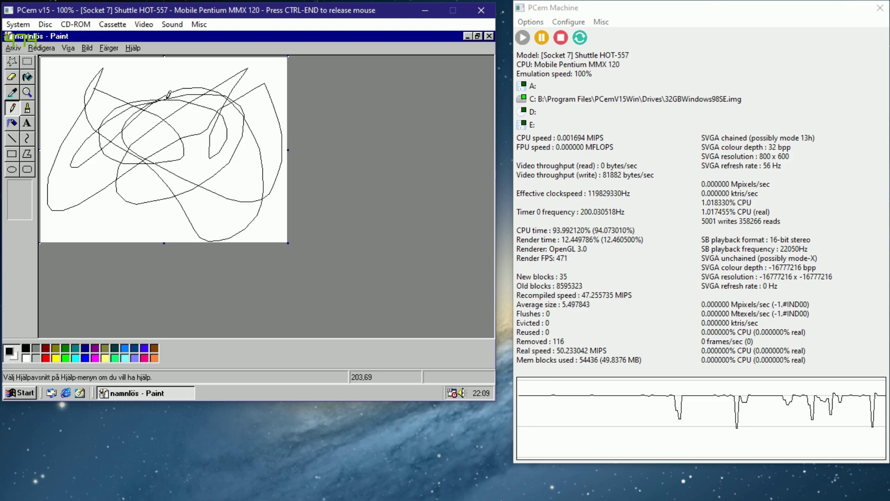
Close Paint without saving the scribble.
{"action": "left_click", "coordinate": [489, 36]}
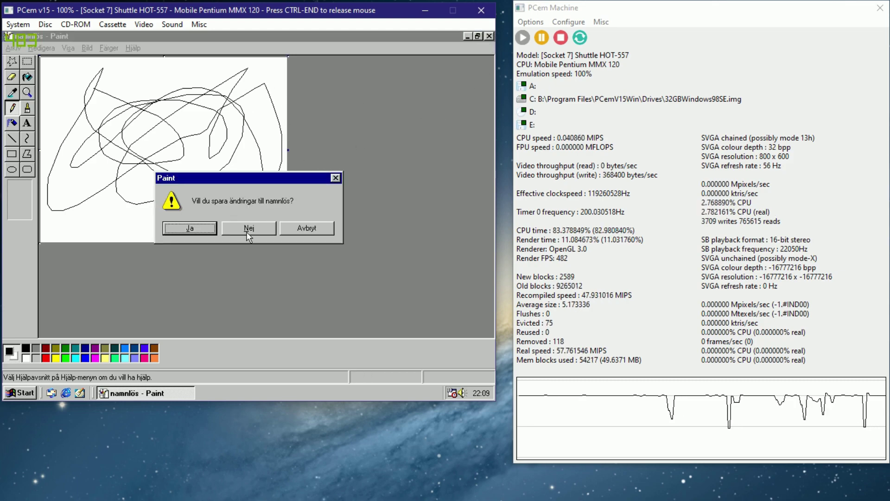
{"action": "left_click", "coordinate": [248, 231]}
{"action": "left_click", "coordinate": [14, 393]}
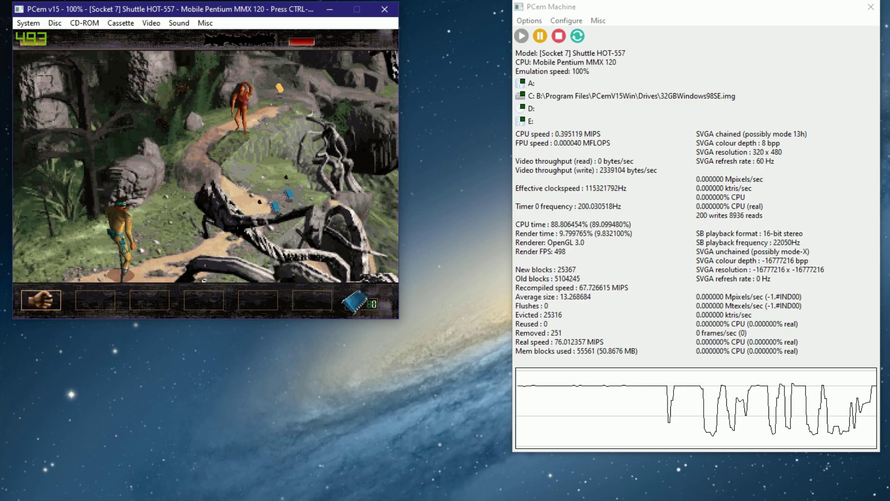
Walk the yellow-clad character along the forest path up to the red enemy.
{"action": "key", "text": "Up"}
{"action": "key", "text": "Up"}
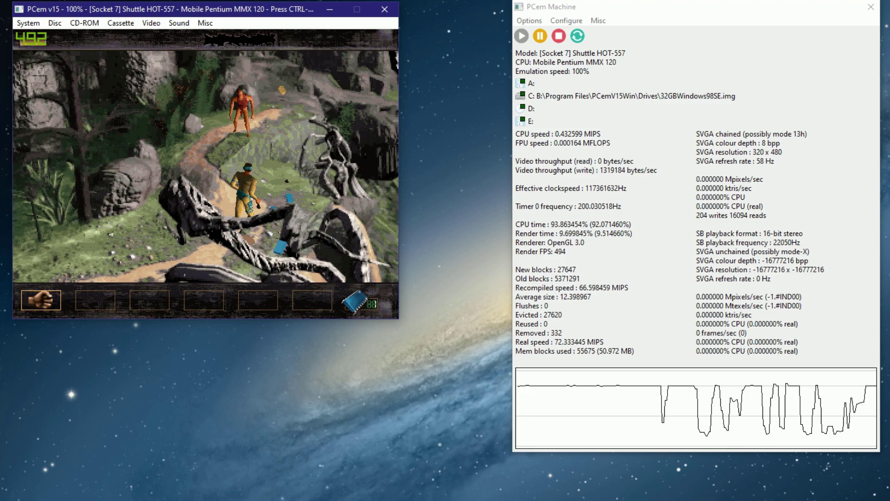
{"action": "key", "text": "Up"}
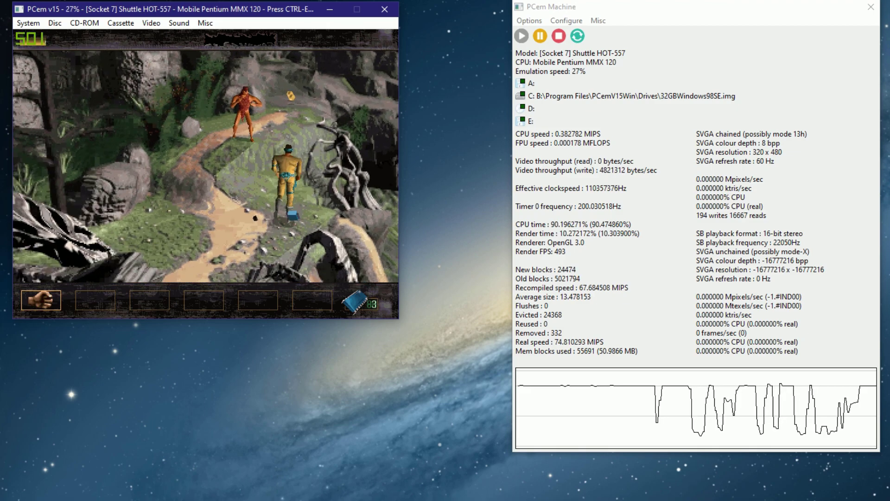
{"action": "key", "text": "Up"}
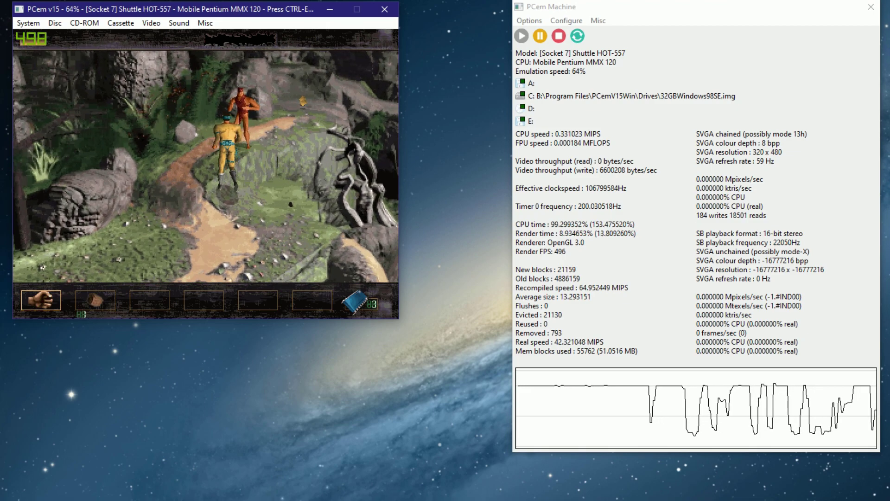
Attack the red enemy on the path until it is knocked down.
{"action": "key", "text": "space"}
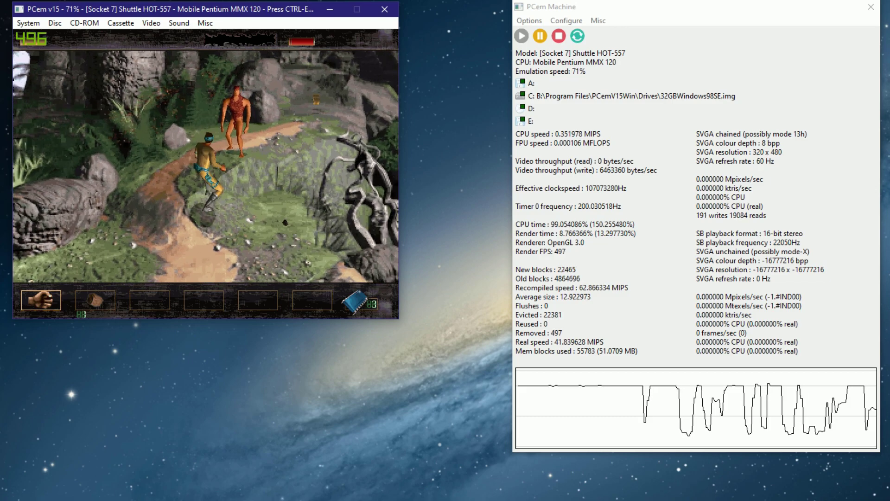
{"action": "key", "text": "space"}
{"action": "key", "text": "space"}
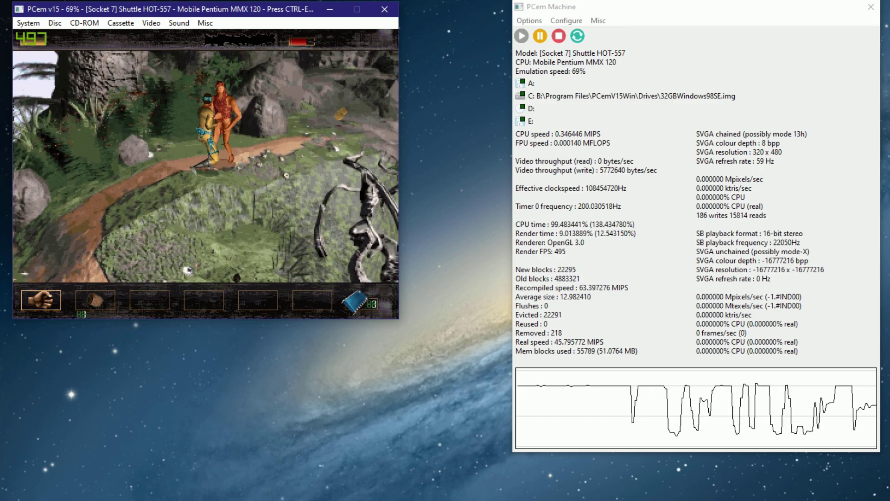
{"action": "key", "text": "space"}
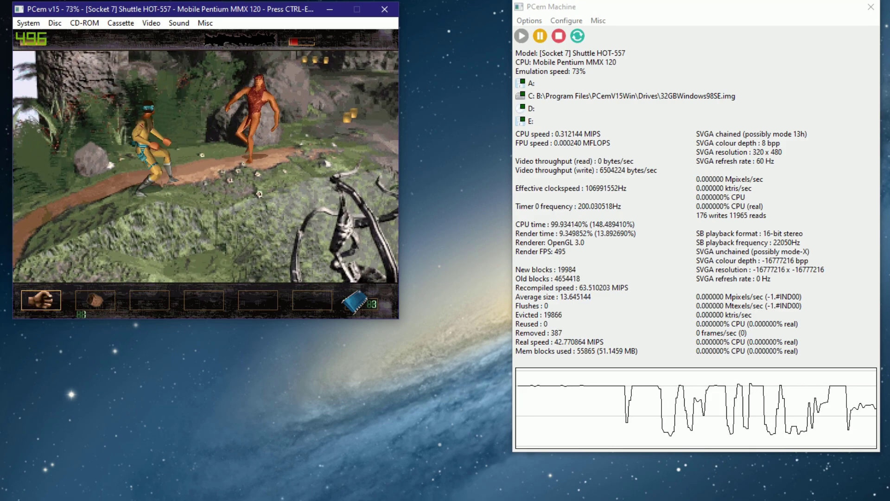
{"action": "key", "text": "space"}
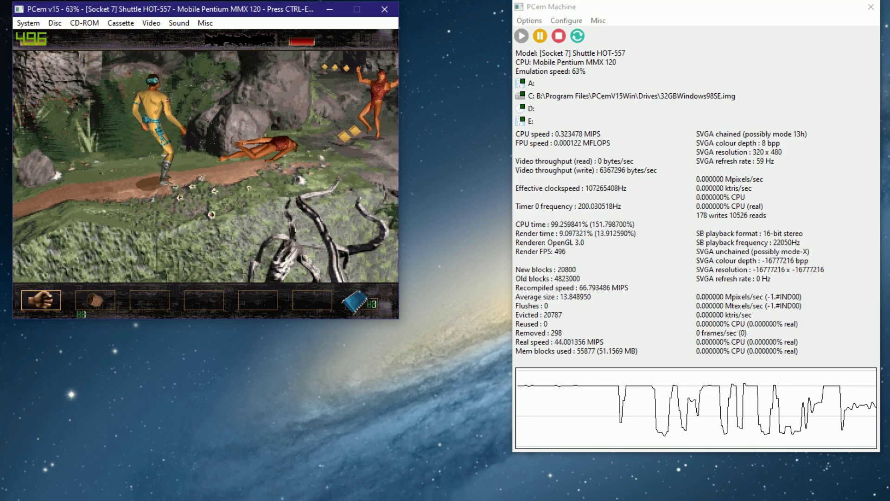
Advance to the second red enemy near the rocks and attack it repeatedly.
{"action": "key", "text": "Up"}
{"action": "key", "text": "Up"}
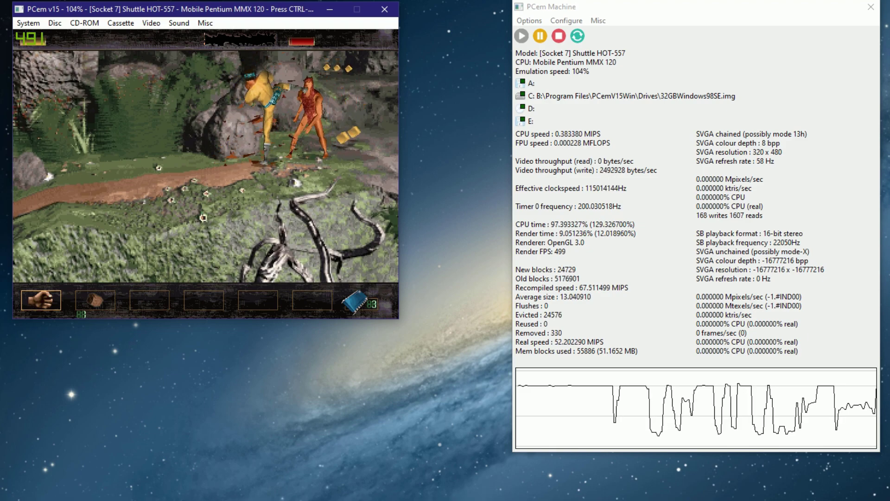
{"action": "key", "text": "space"}
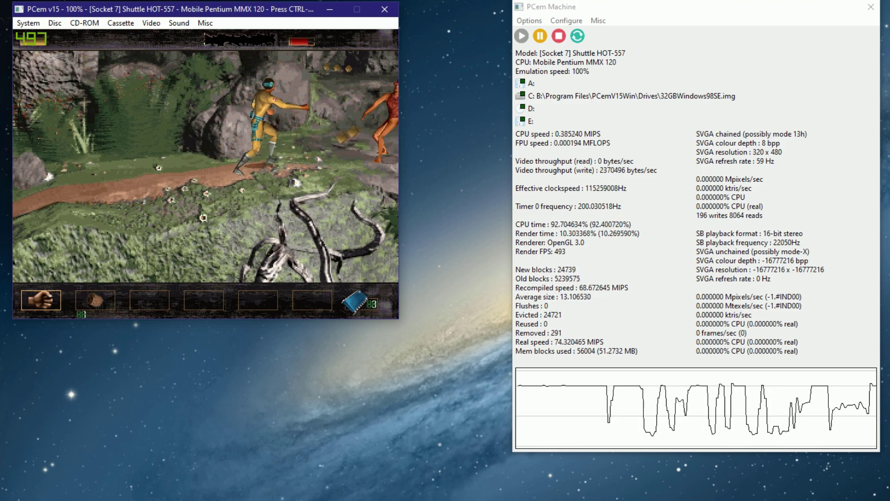
{"action": "key", "text": "space"}
{"action": "key", "text": "space"}
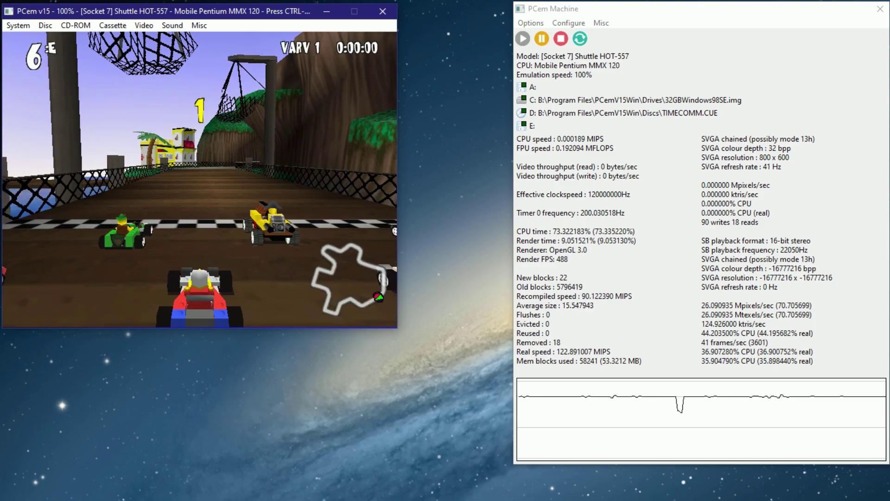
Accelerate the kart off the start line and drive along the wooden track towards the yellow harbour buildings.
{"action": "key", "text": "Up"}
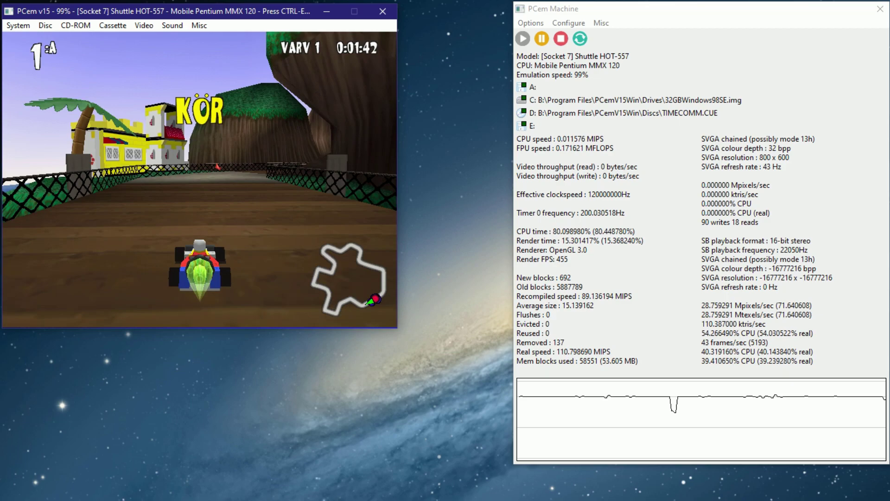
{"action": "key", "text": "Right"}
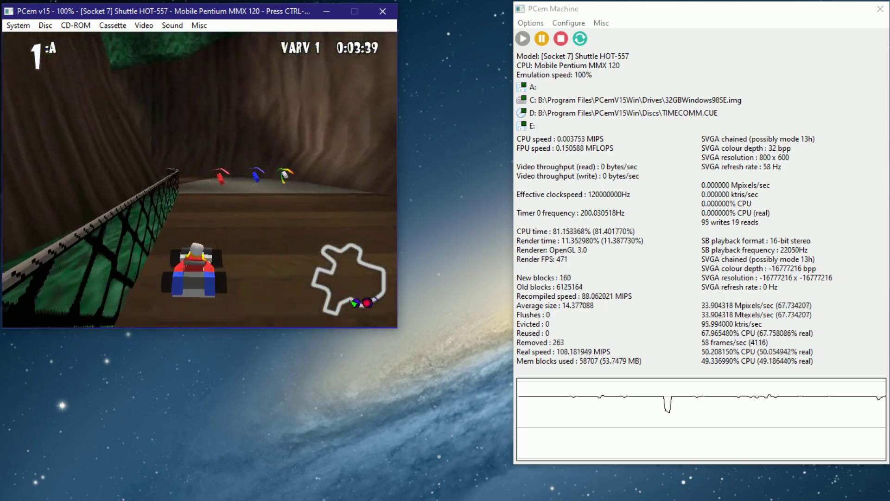
{"action": "key", "text": "Left"}
{"action": "key", "text": "Right"}
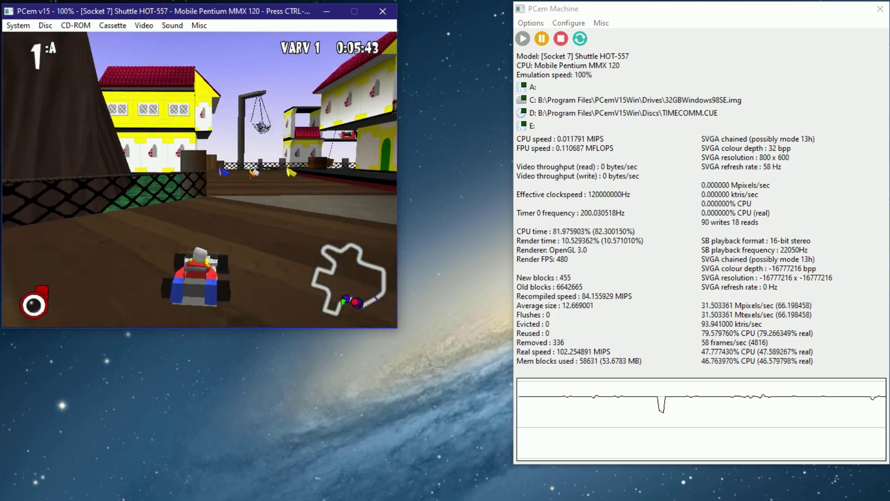
{"action": "key", "text": "v"}
{"action": "key", "text": "Up"}
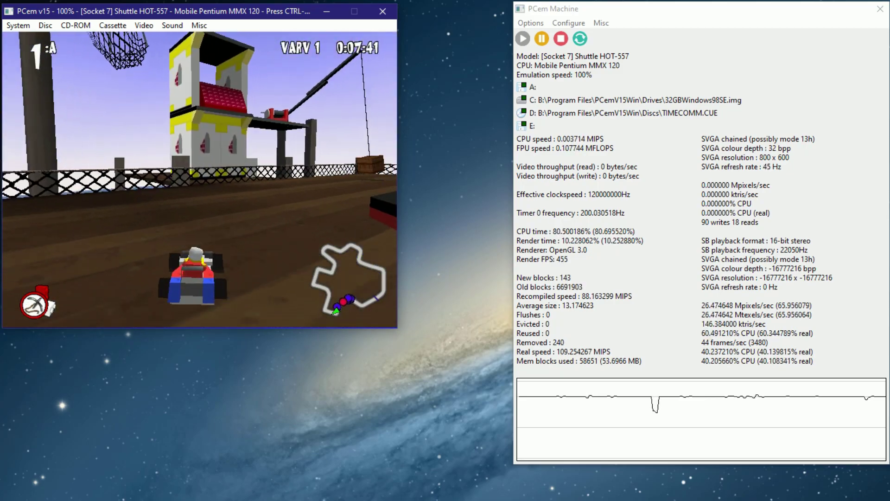
Steer the kart around the harbour bends and past the palm tree into the cave tunnel.
{"action": "key", "text": "Right"}
{"action": "key", "text": "Left"}
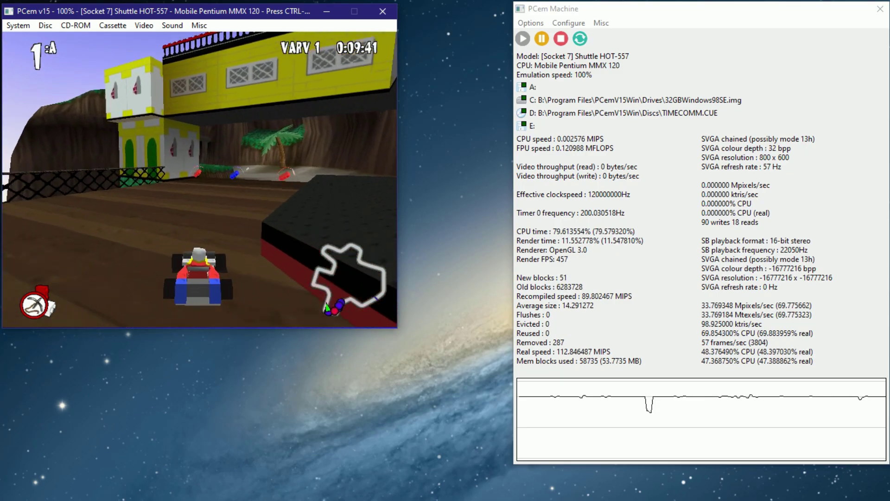
{"action": "key", "text": "Right"}
{"action": "key", "text": "Left"}
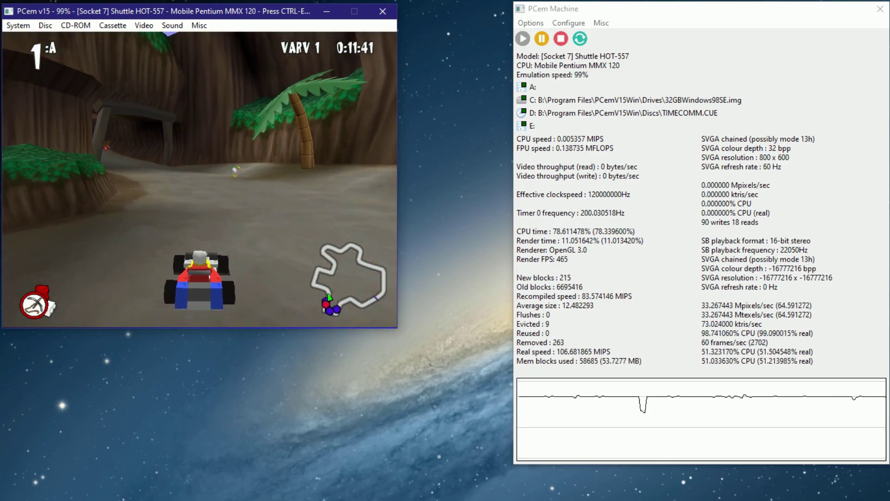
{"action": "key", "text": "Right"}
{"action": "key", "text": "Left"}
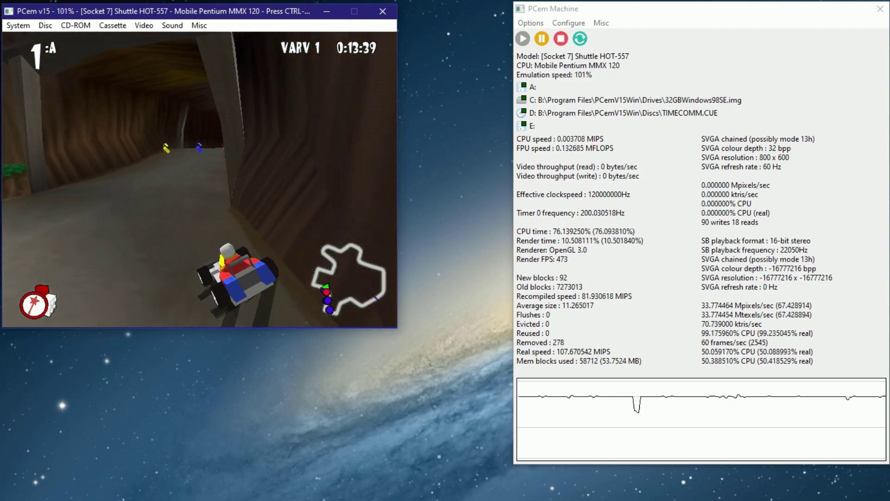
Steer through the cave behind the green kart and use the collected power-up on it.
{"action": "key", "text": "Right"}
{"action": "key", "text": "Right"}
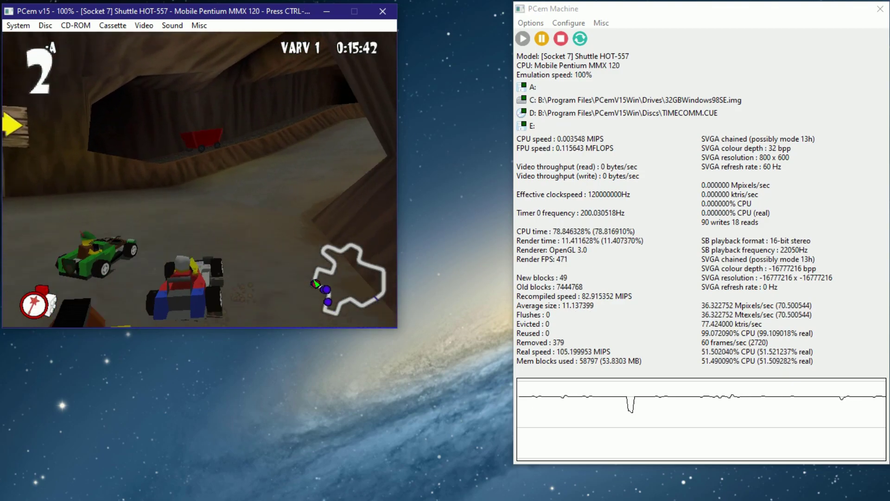
{"action": "key", "text": "Right"}
{"action": "key", "text": "space"}
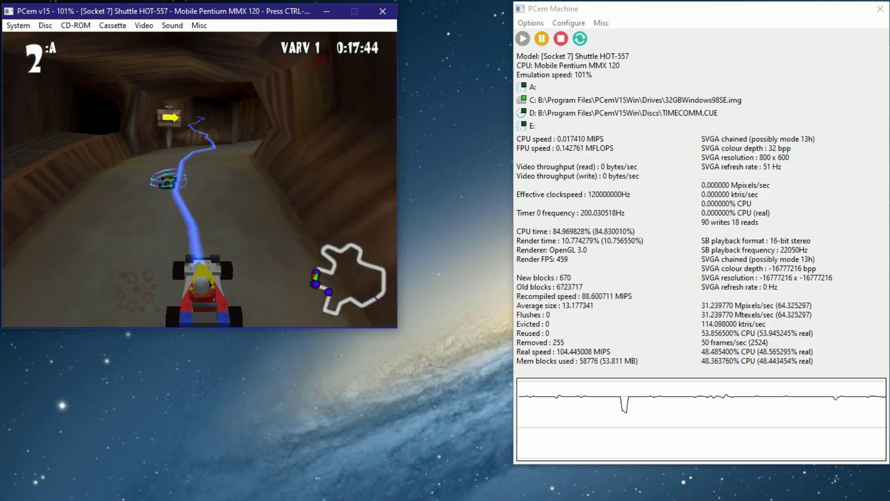
{"action": "key", "text": "Right"}
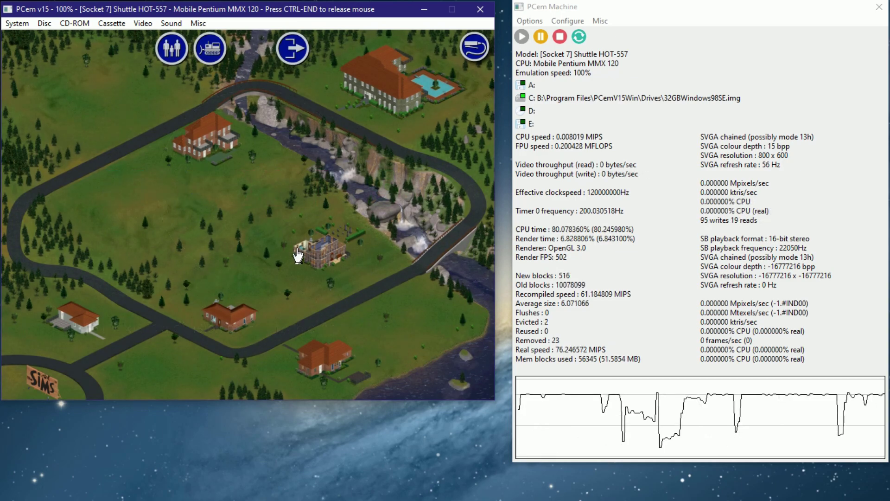
Open the house in the centre of The Sims neighbourhood and rotate the view of it.
{"action": "left_click", "coordinate": [299, 255]}
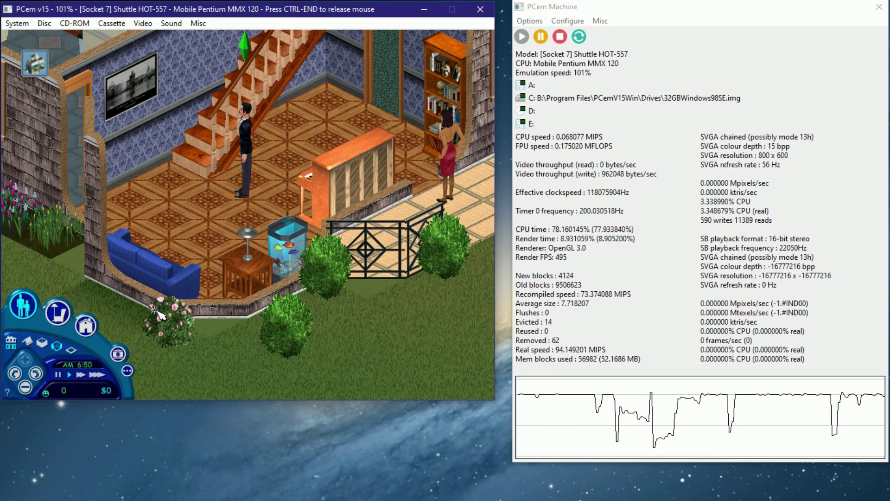
{"action": "left_click", "coordinate": [299, 273]}
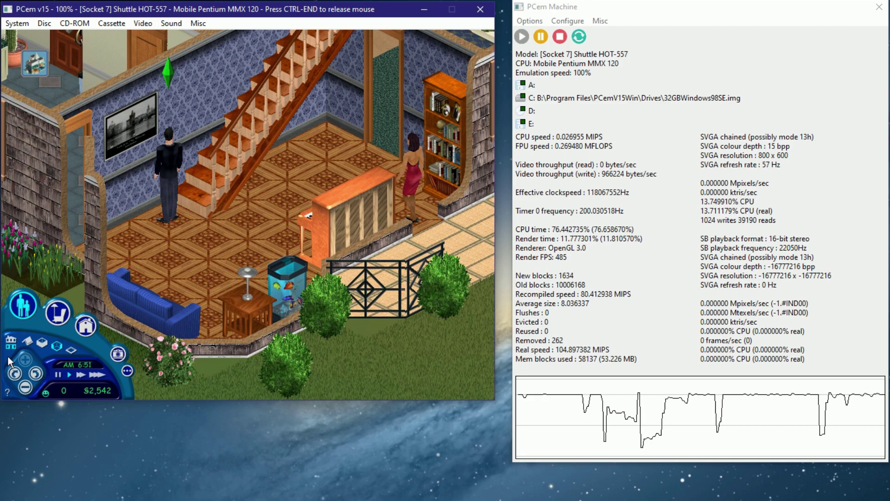
{"action": "left_click", "coordinate": [37, 375]}
{"action": "left_click", "coordinate": [37, 375]}
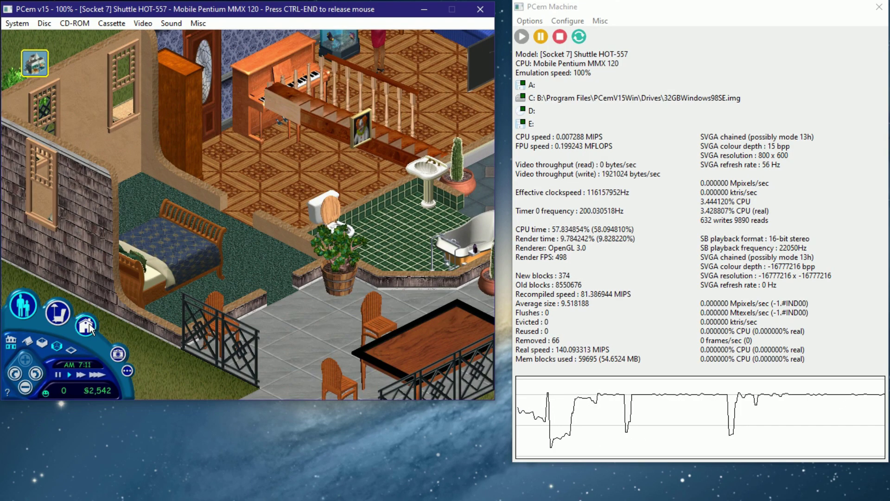
Switch The Sims to Build mode and look over the house's bedroom, bathroom, patio and surrounding garden.
{"action": "left_click", "coordinate": [87, 326]}
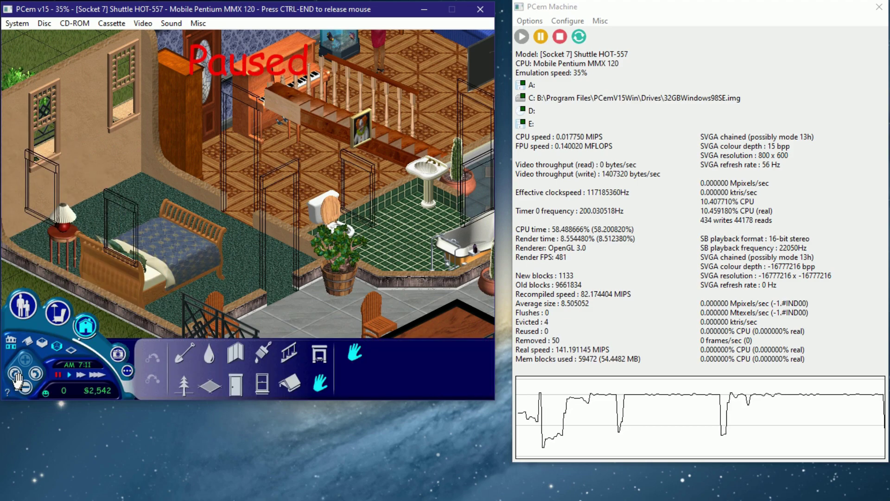
{"action": "key", "text": "Up"}
{"action": "key", "text": "Home"}
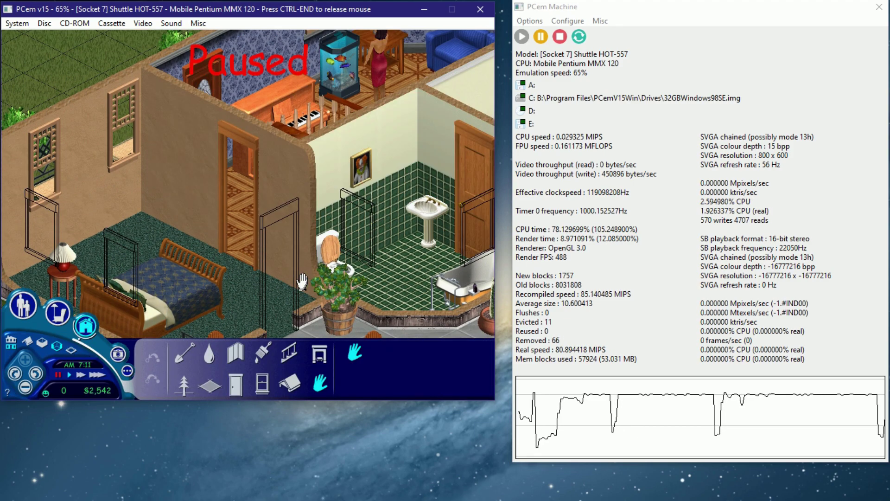
{"action": "key", "text": "Down"}
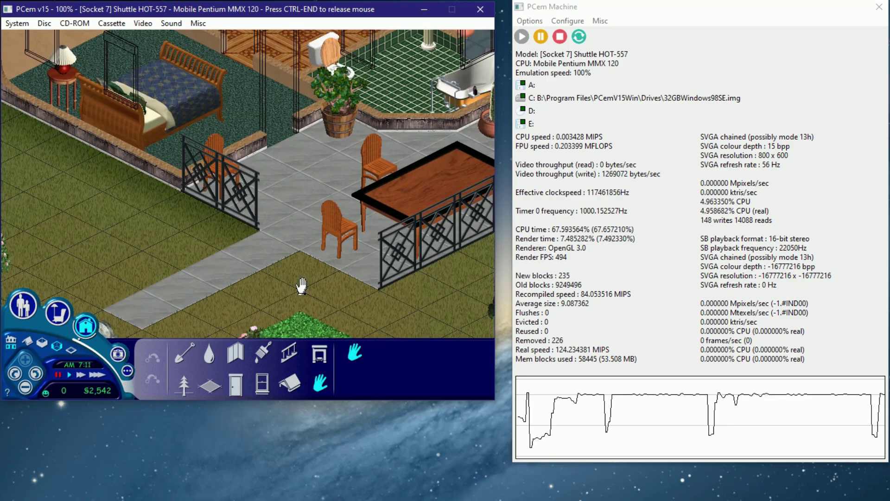
{"action": "key", "text": "Right"}
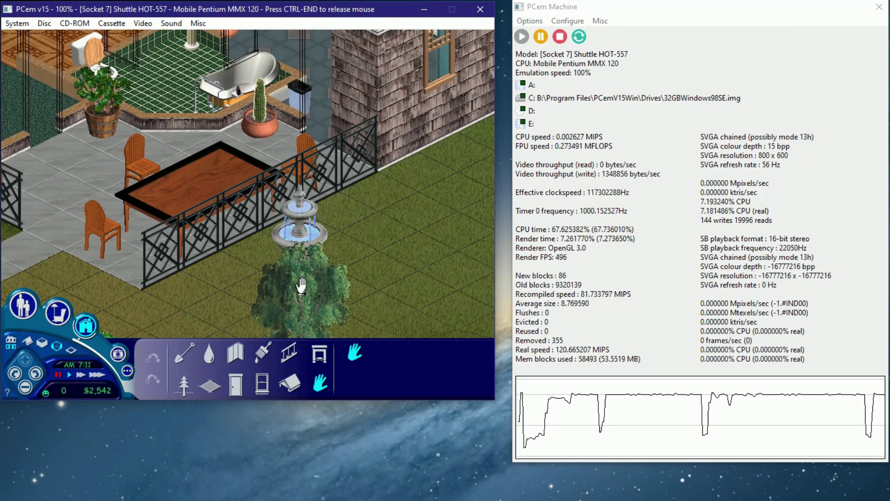
{"action": "key", "text": "Up"}
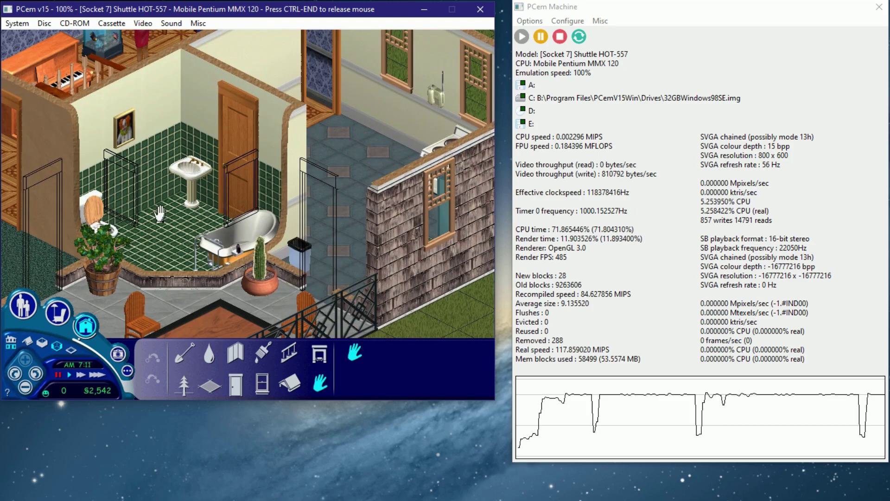
{"action": "key", "text": "Up"}
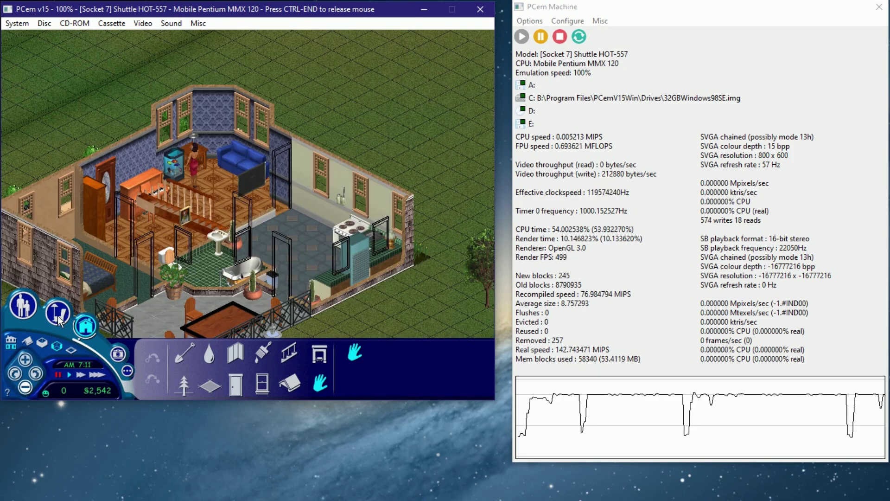
{"action": "key", "text": "Down"}
{"action": "key", "text": "Down"}
{"action": "key", "text": "Left"}
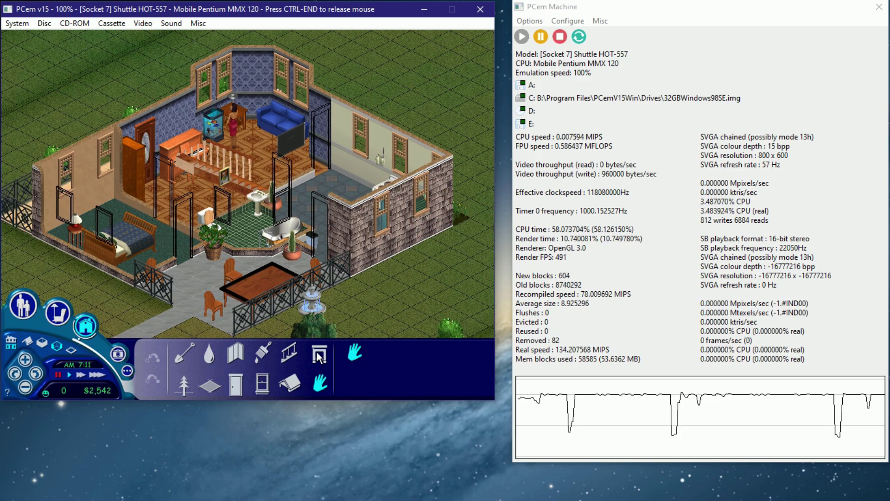
Quit The Sims and save the game before leaving.
{"action": "left_click", "coordinate": [127, 370]}
{"action": "left_click", "coordinate": [244, 359]}
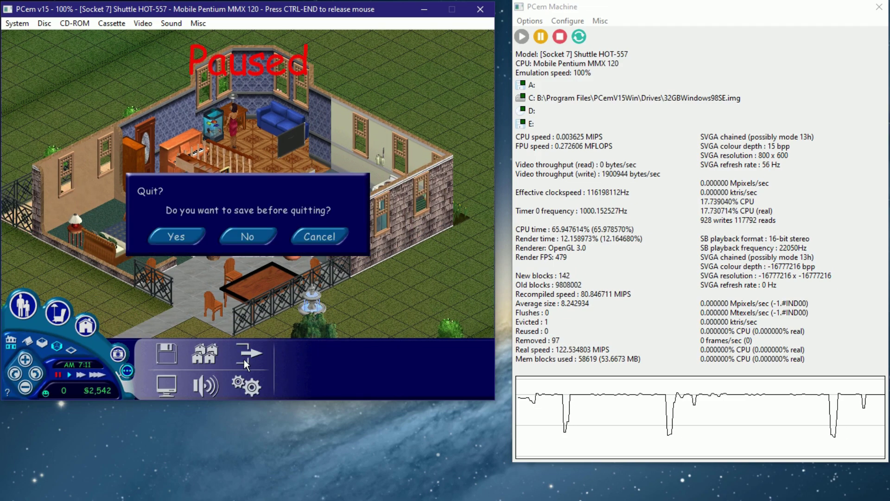
{"action": "left_click", "coordinate": [184, 242]}
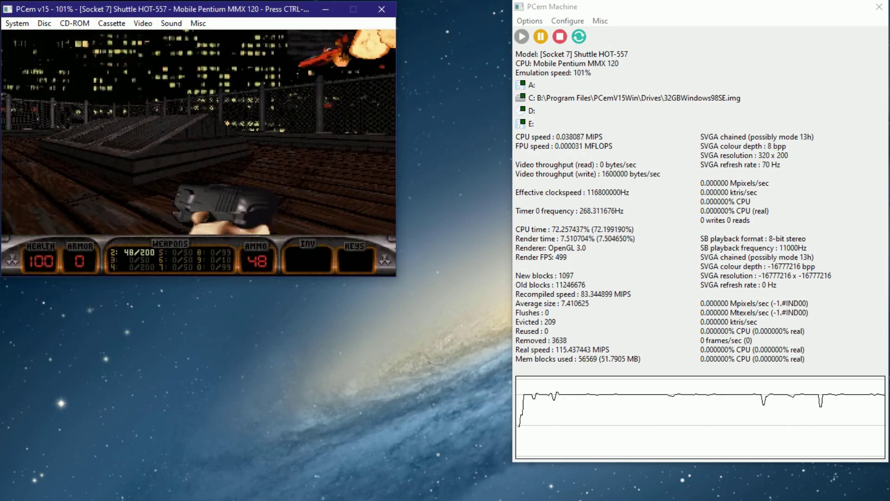
Move along the Duke Nukem 3D rooftop, past the dark ventilation structure, while firing the pistol.
{"action": "key", "text": "Left"}
{"action": "key", "text": "Up"}
{"action": "key", "text": "ctrl"}
{"action": "key", "text": "ctrl"}
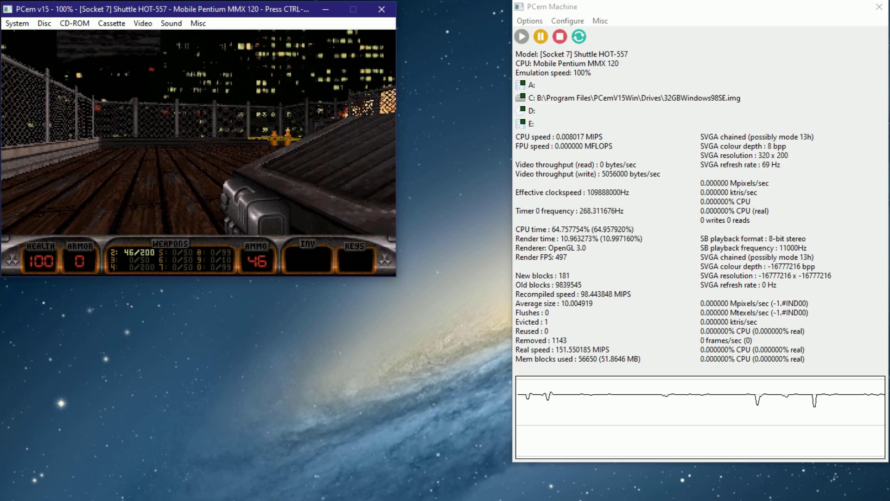
{"action": "key", "text": "Up"}
{"action": "key", "text": "Right"}
{"action": "key", "text": "ctrl"}
{"action": "key", "text": "ctrl"}
{"action": "key", "text": "ctrl"}
{"action": "key", "text": "ctrl"}
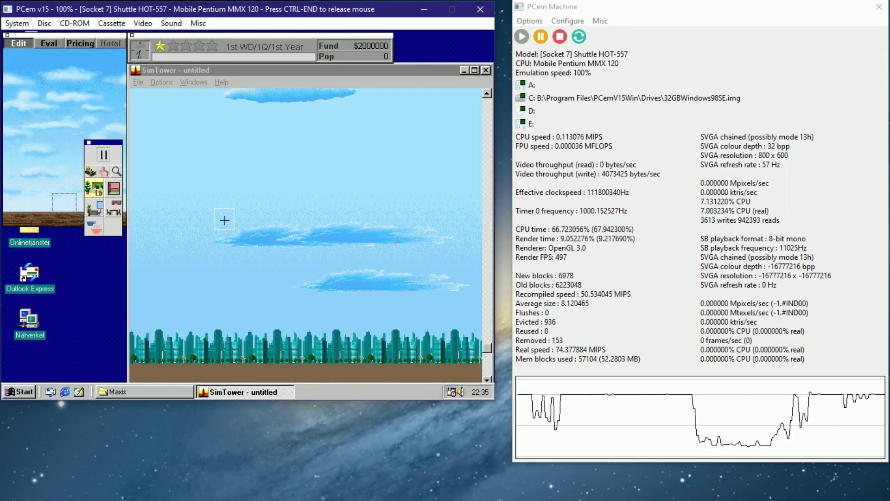
Build a row of lobby sections on SimTower's ground floor and try the neighbouring construction tool at its end.
{"action": "left_click", "coordinate": [328, 247]}
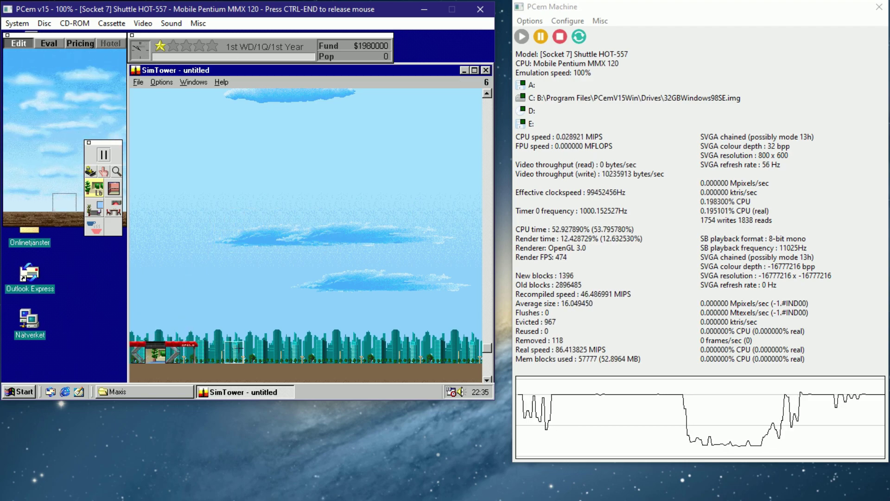
{"action": "left_click_drag", "start_coordinate": [234, 351], "coordinate": [180, 353]}
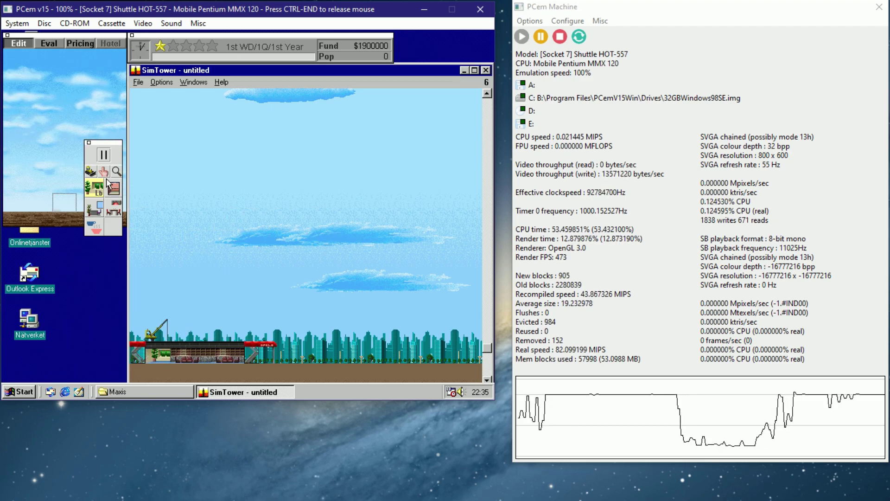
{"action": "left_click", "coordinate": [114, 190]}
{"action": "left_click", "coordinate": [260, 351]}
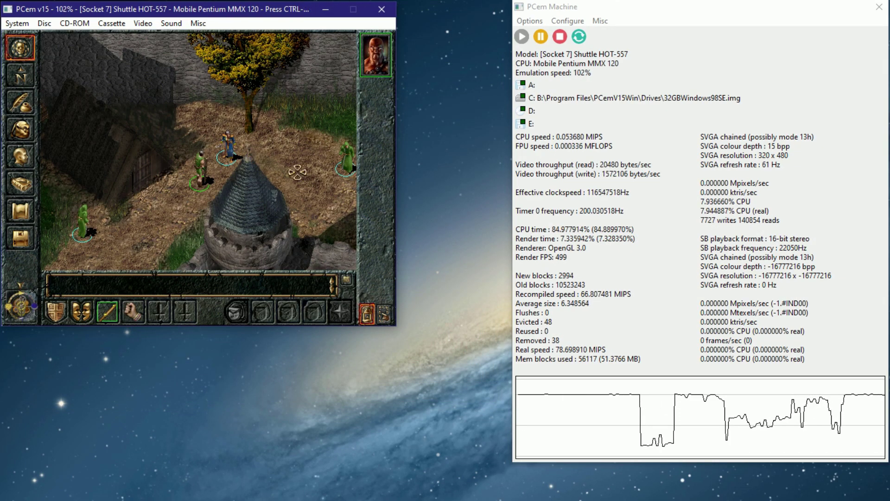
Walk the Baldur's Gate character past the stone tower and approach the nearby green-robed figure.
{"action": "left_click", "coordinate": [334, 195]}
{"action": "mouse_move", "coordinate": [386, 214]}
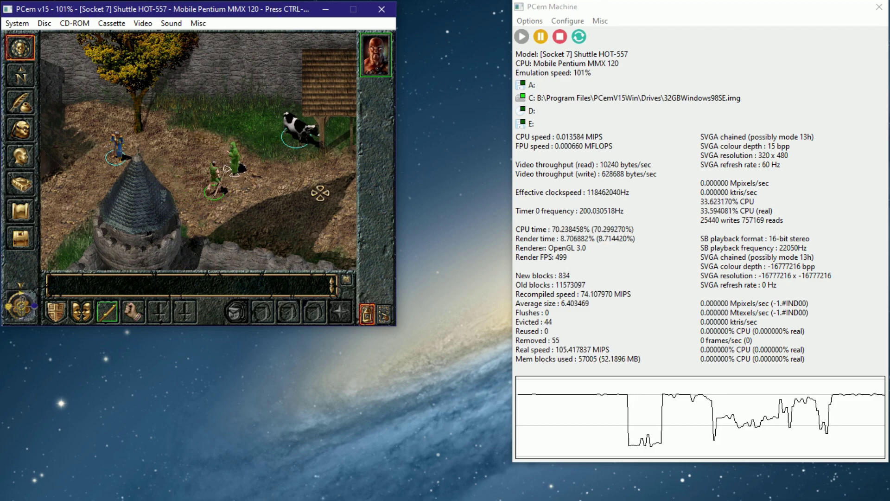
{"action": "left_click", "coordinate": [227, 168]}
{"action": "left_click", "coordinate": [255, 311]}
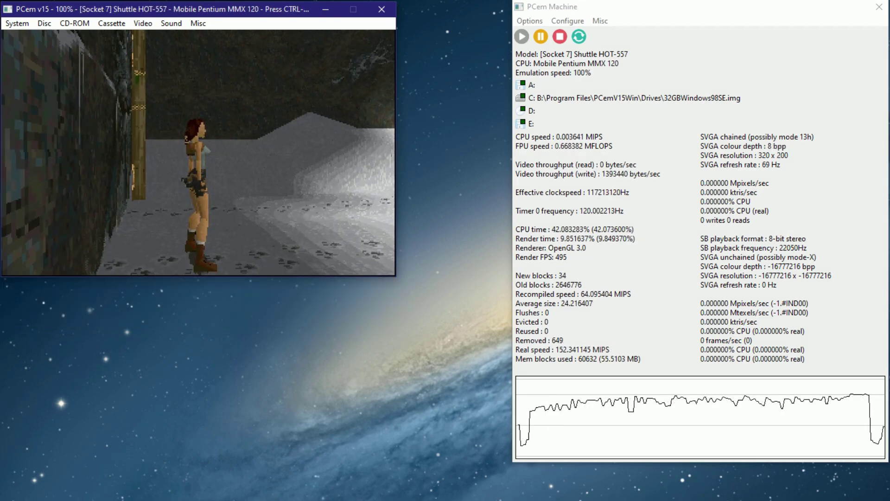
Run Lara through the snowy Tomb Raider cavern towards the dark passage.
{"action": "key", "text": "Up"}
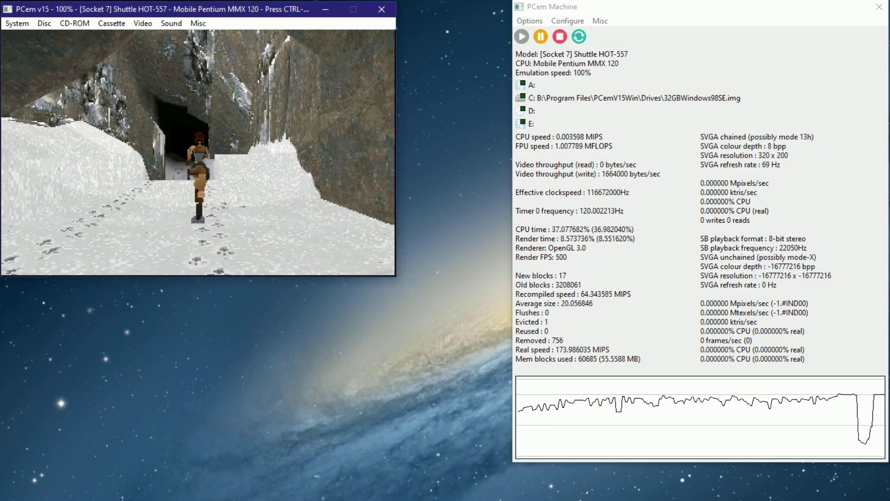
{"action": "key", "text": "Left"}
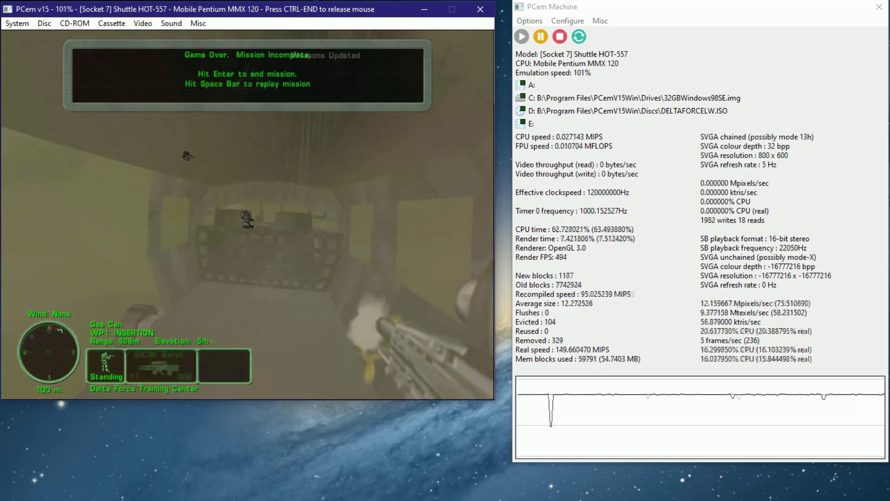
Replay the incomplete Delta Force training mission and end it after the helicopter crash.
{"action": "key", "text": "space"}
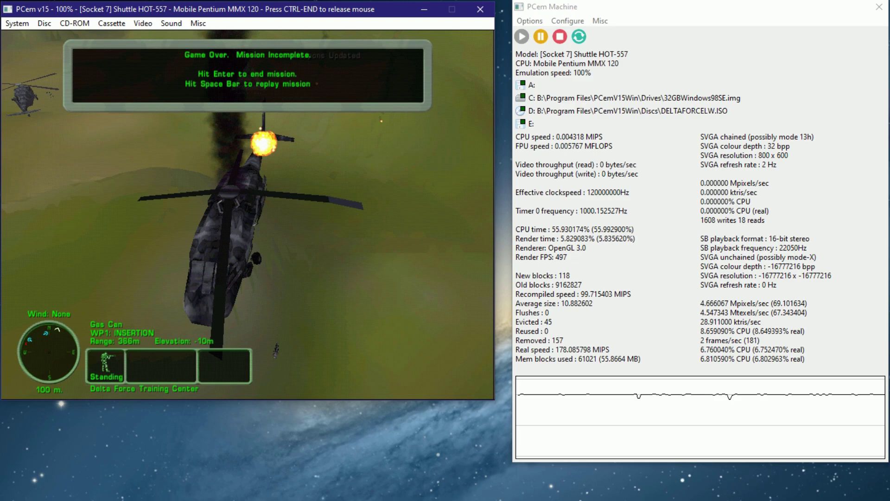
{"action": "key", "text": "Return"}
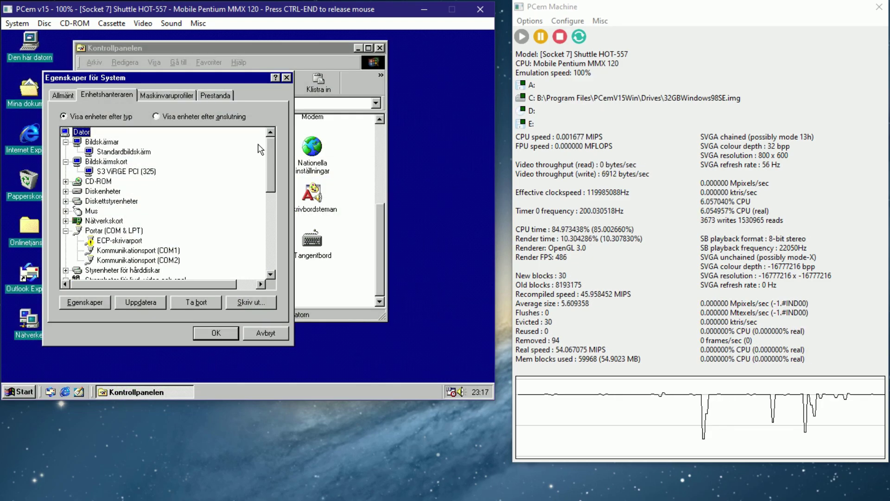
Examine the display, port, sound and system devices in Device Manager, and close System Properties and Control Panel.
{"action": "left_click_drag", "start_coordinate": [270, 147], "coordinate": [276, 207]}
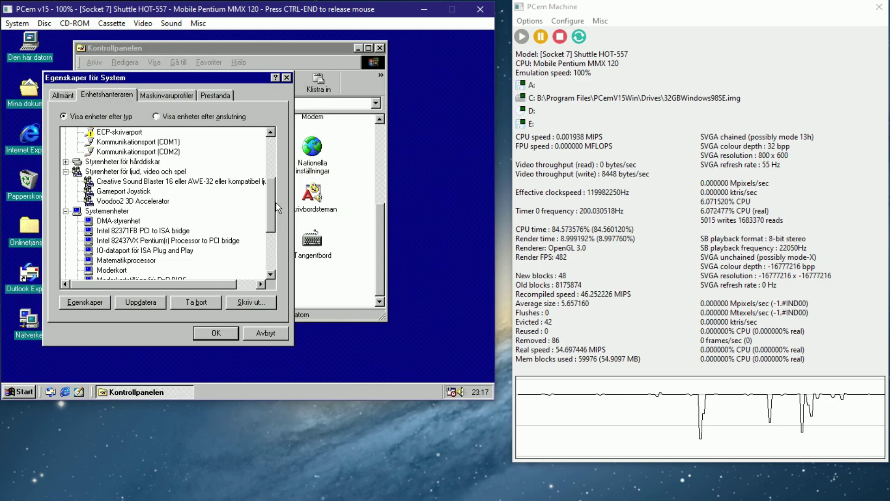
{"action": "left_click", "coordinate": [215, 333]}
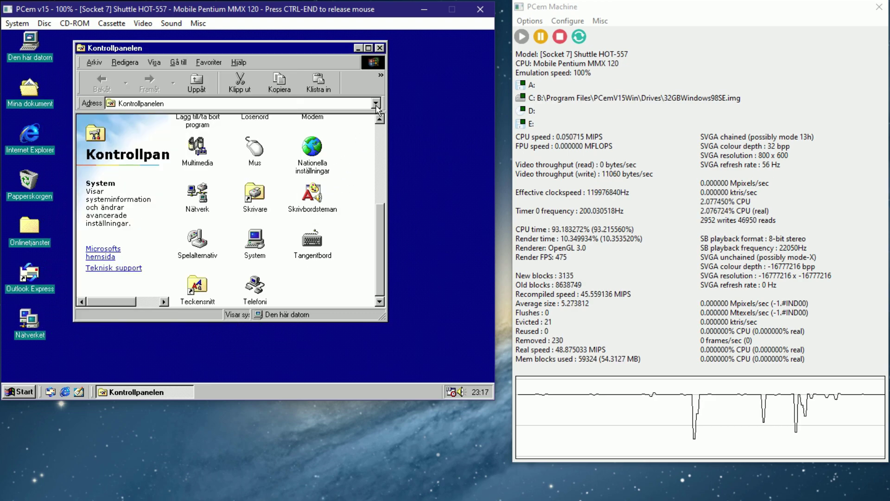
{"action": "left_click", "coordinate": [380, 48]}
Restart the Windows 98 computer with the "Starta om datorn?" shutdown option.
{"action": "left_click", "coordinate": [17, 394]}
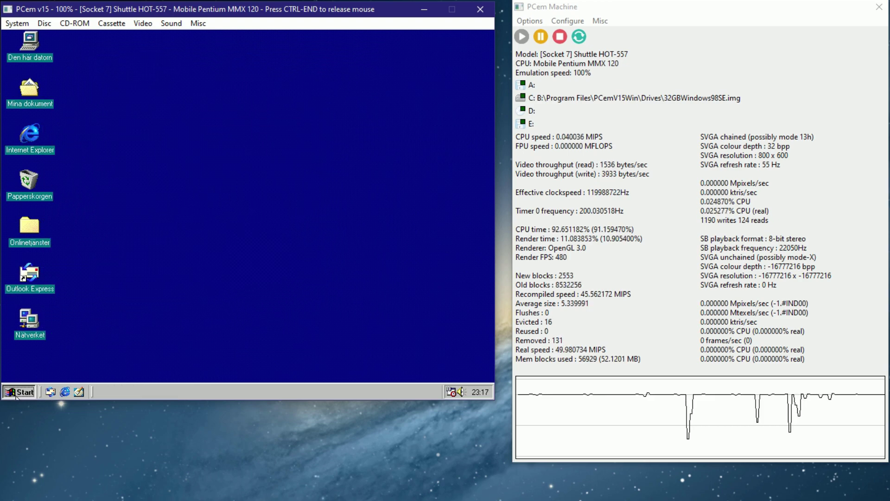
{"action": "left_click", "coordinate": [44, 374]}
{"action": "left_click", "coordinate": [199, 190]}
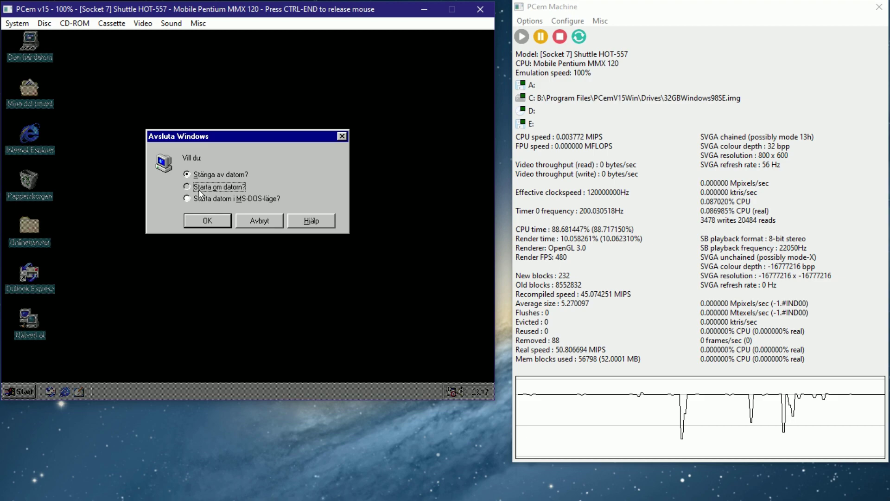
{"action": "left_click", "coordinate": [214, 224]}
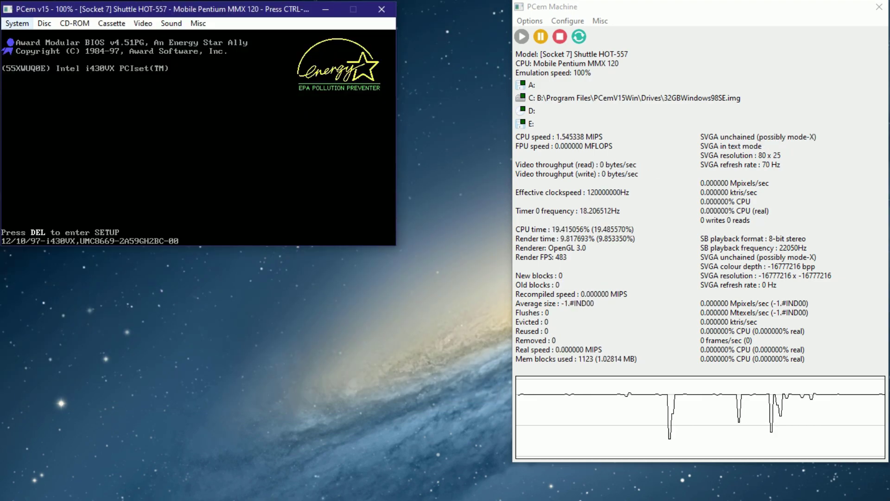
End the virtual machine session during the BIOS startup and return to the PCem Configuration Manager.
{"action": "left_click", "coordinate": [17, 23]}
{"action": "left_click", "coordinate": [28, 69]}
{"action": "key", "text": "Return"}
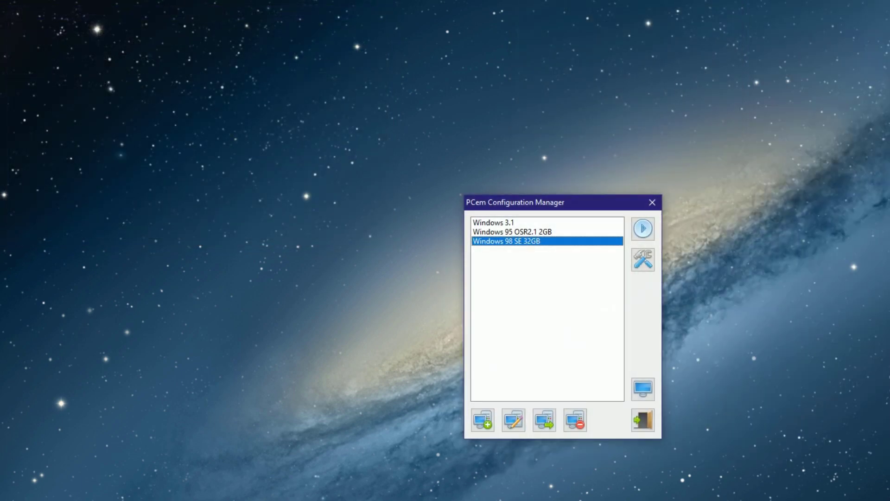